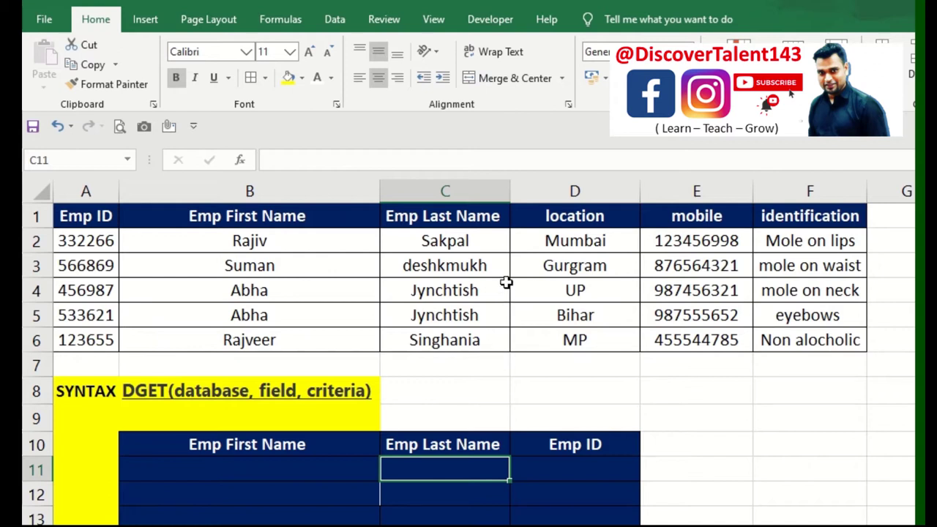
Review the employee table and the DGET syntax note in A8:B8.
mouse_move(100, 214)
mouse_down()
mouse_move(581, 352)
mouse_move(807, 345)
mouse_up()
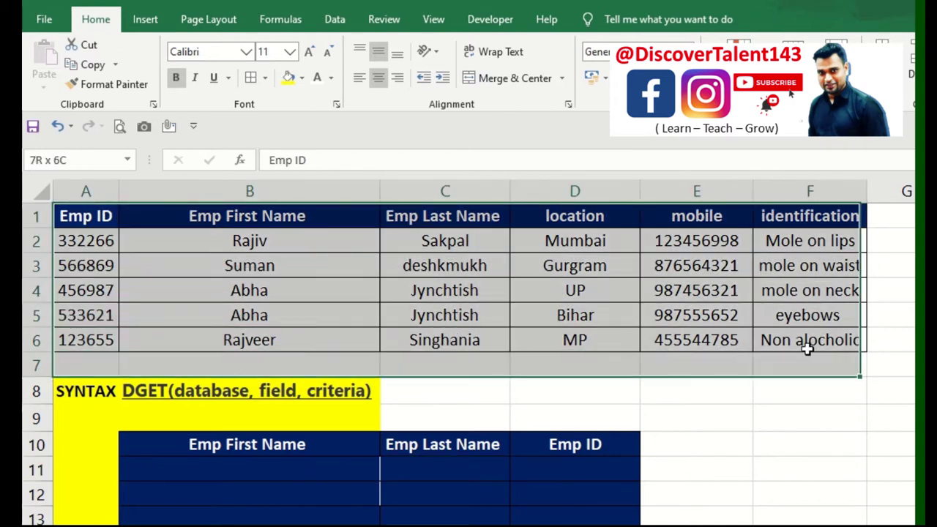
click(690, 403)
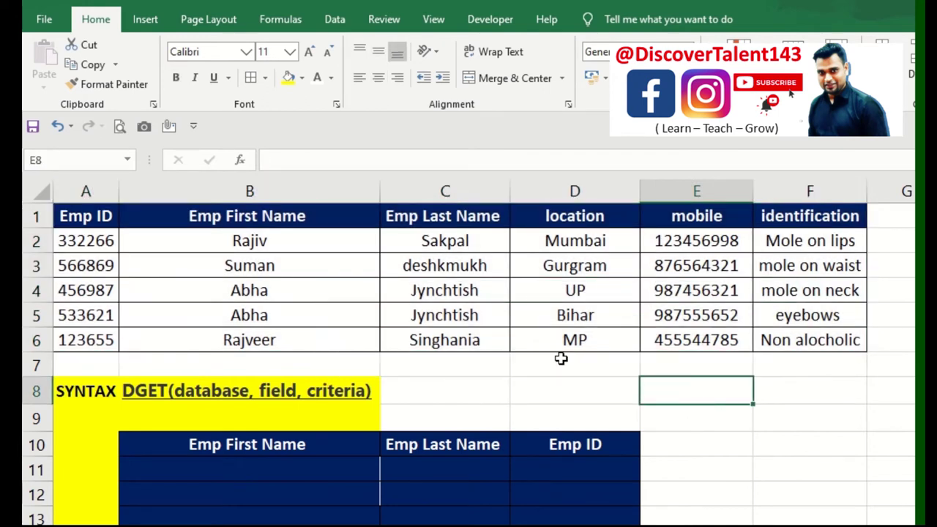
click(544, 391)
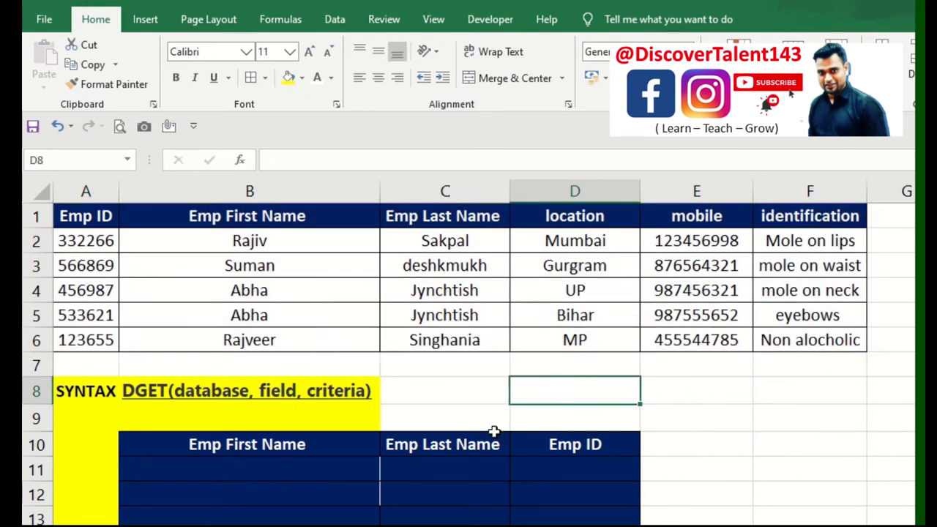
click(106, 391)
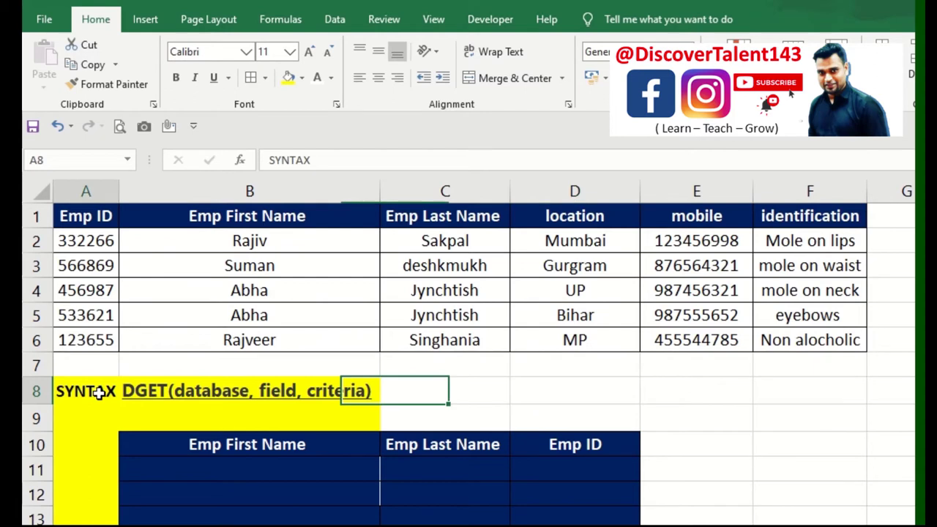
click(215, 390)
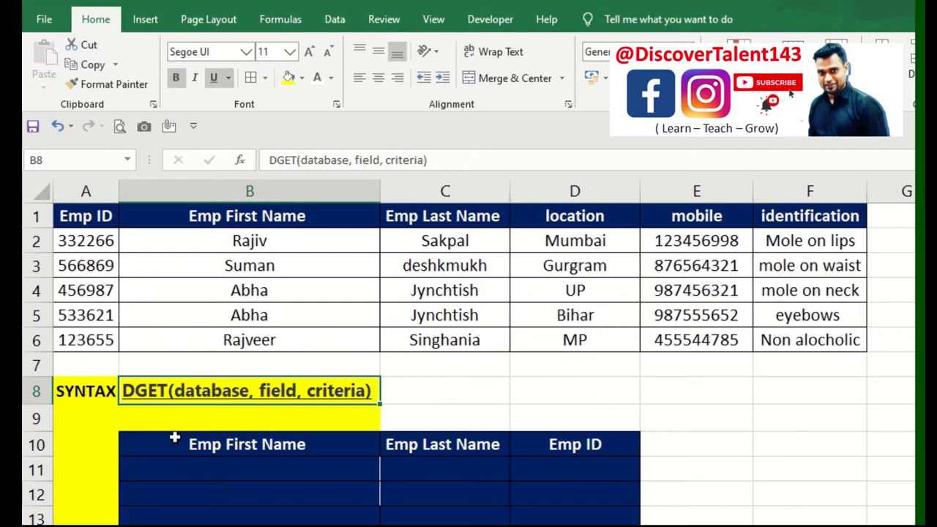
scroll(164, 375, up, 2)
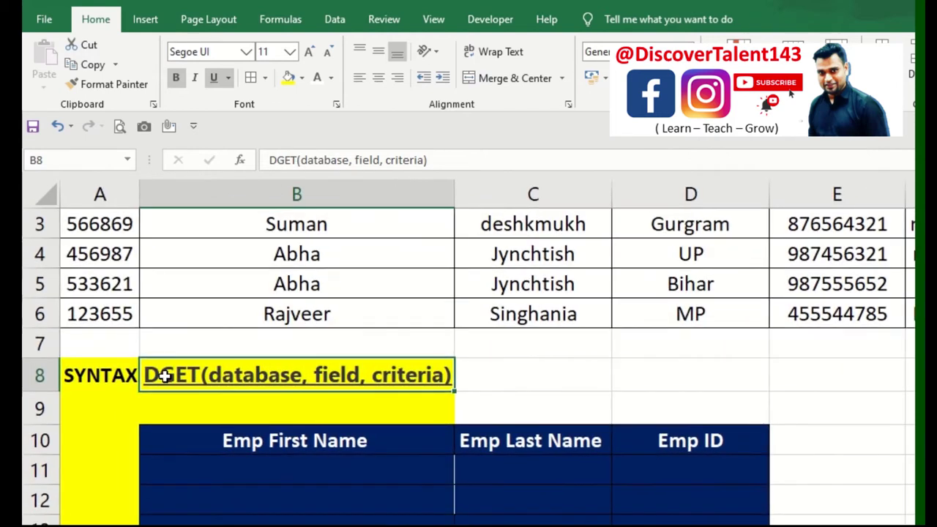
scroll(164, 375, up, 2)
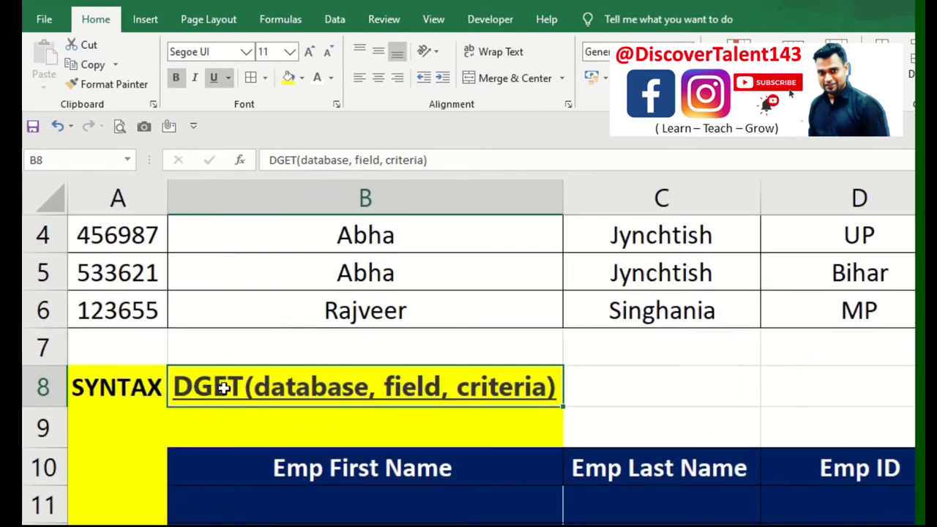
scroll(223, 387, down, 1)
scroll(242, 385, down, 1)
scroll(243, 388, down, 1)
scroll(245, 390, down, 1)
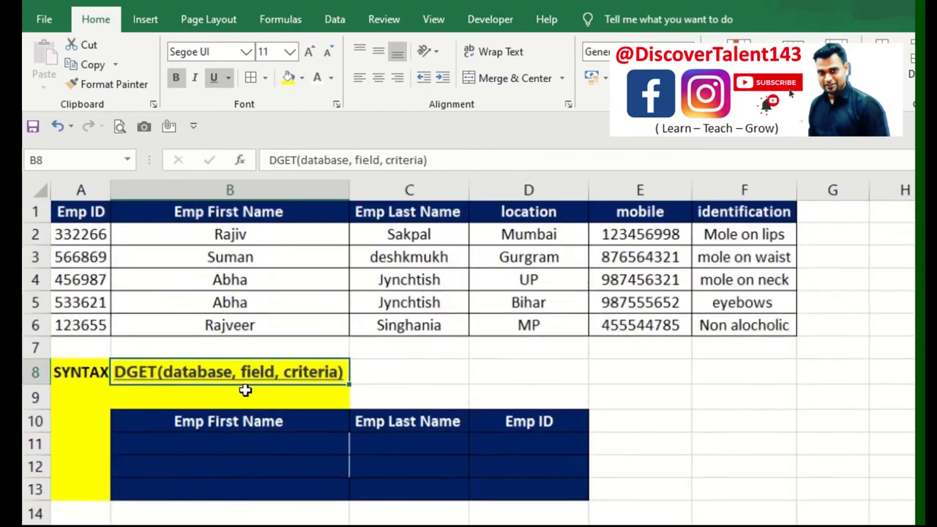
scroll(245, 390, down, 1)
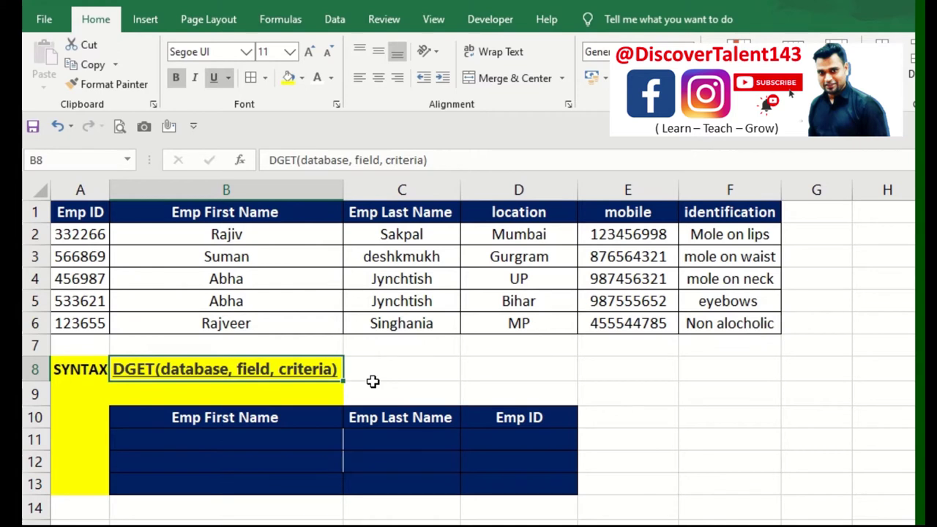
click(442, 371)
click(251, 376)
Check the database range, the first-name criteria B10:B11, and the C11 result cell.
click(208, 422)
mouse_move(86, 213)
mouse_down()
mouse_move(268, 303)
mouse_move(728, 330)
mouse_move(740, 344)
mouse_up()
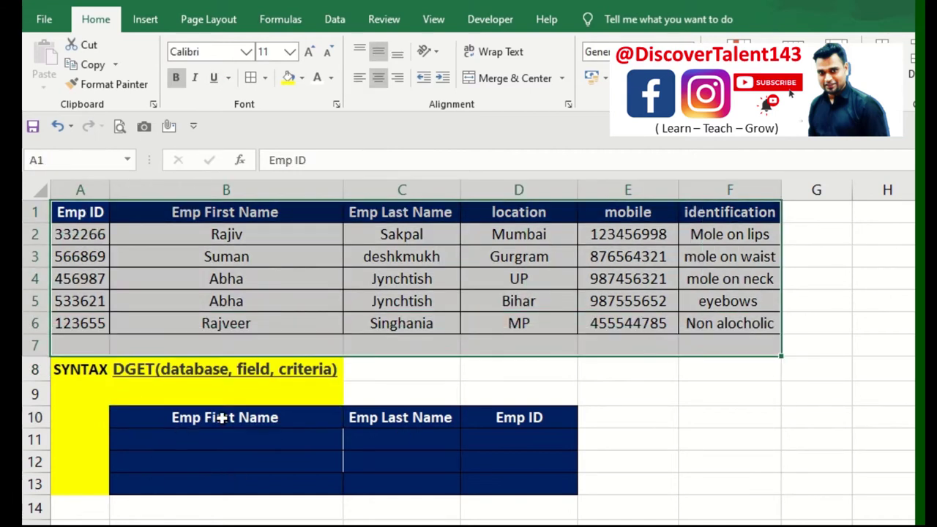
drag(220, 419, 404, 470)
click(400, 438)
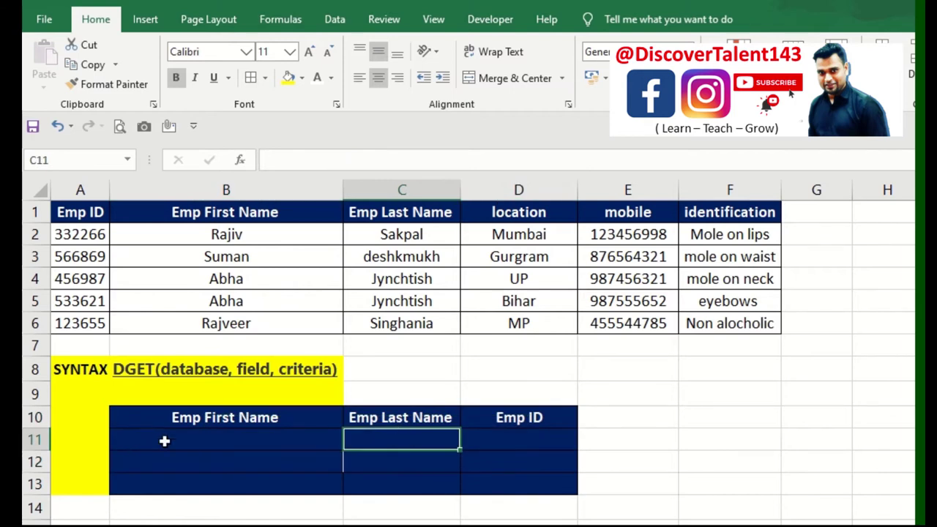
click(310, 441)
click(414, 436)
ctrl+scroll(425, 436, up, 1)
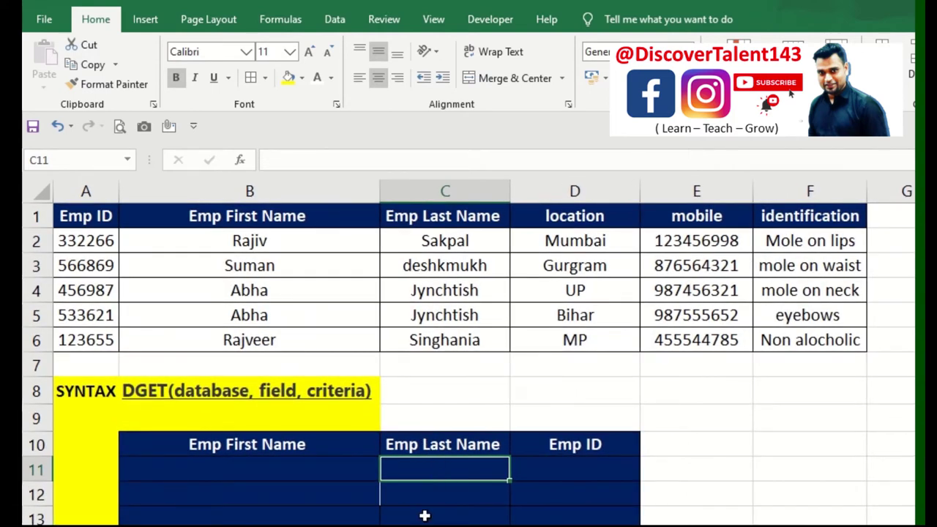
Start a DGET formula over A1:F6 in C11, then cancel the mistaken entry.
text(=dget)
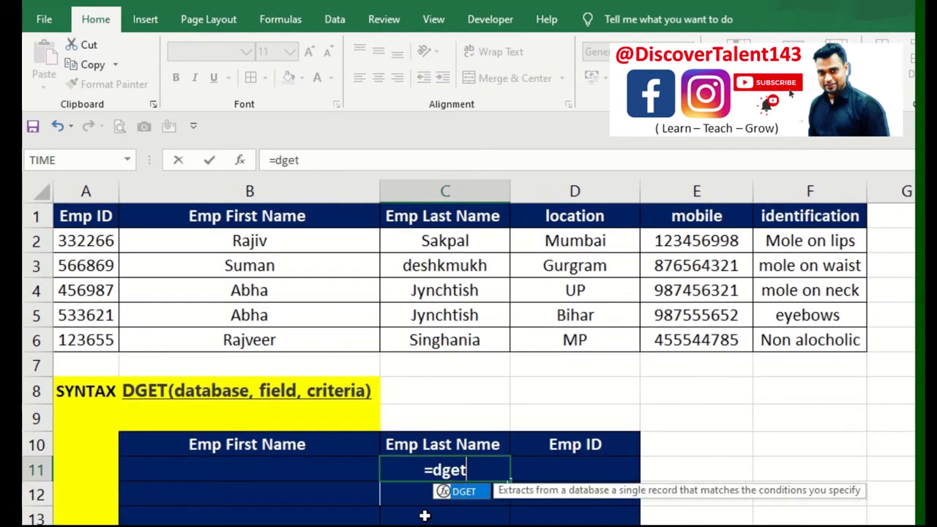
double_click(466, 493)
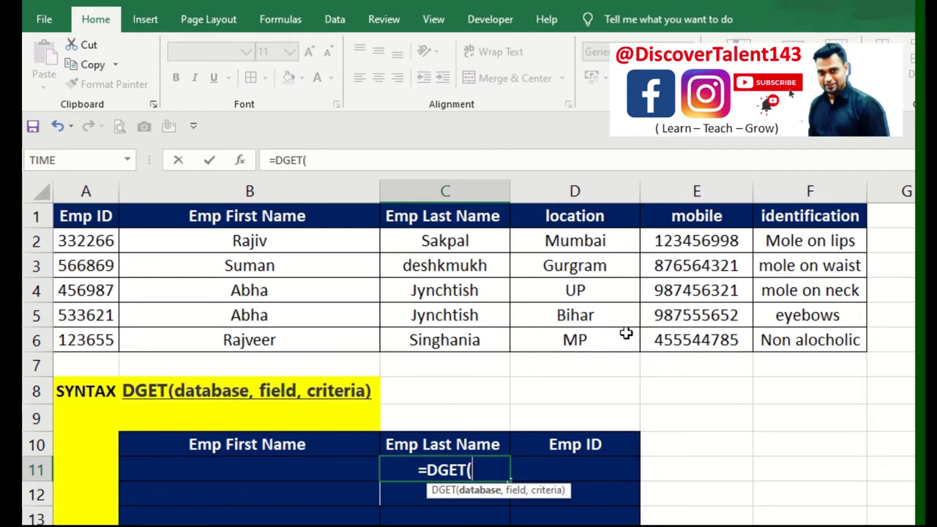
drag(97, 209, 738, 358)
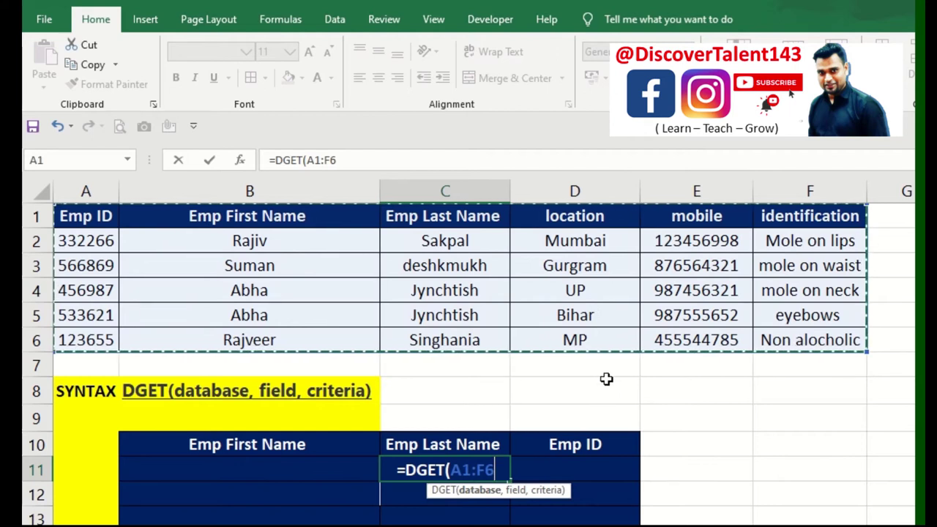
click(735, 357)
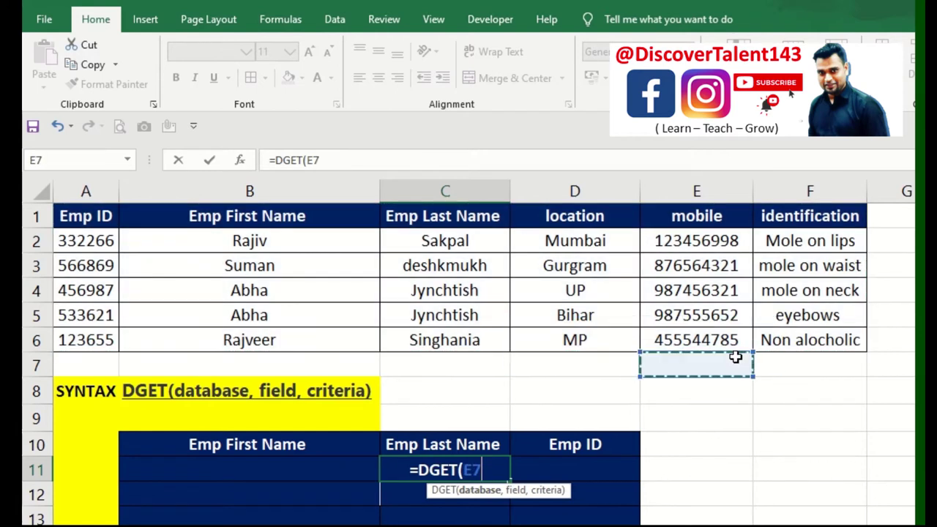
key(Escape)
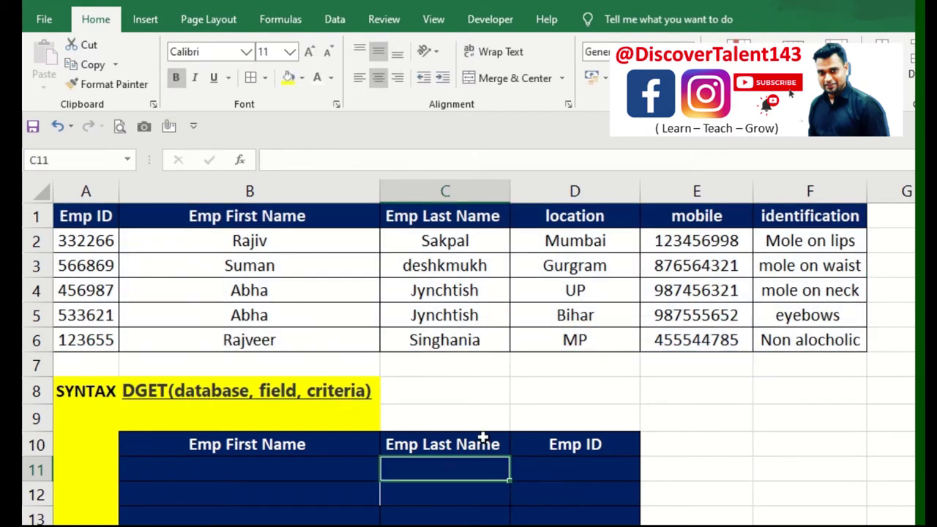
Enter =DGET(A1:F6,3,B10:B11) in C11, which returns #NUM!
text(=dget)
double_click(464, 491)
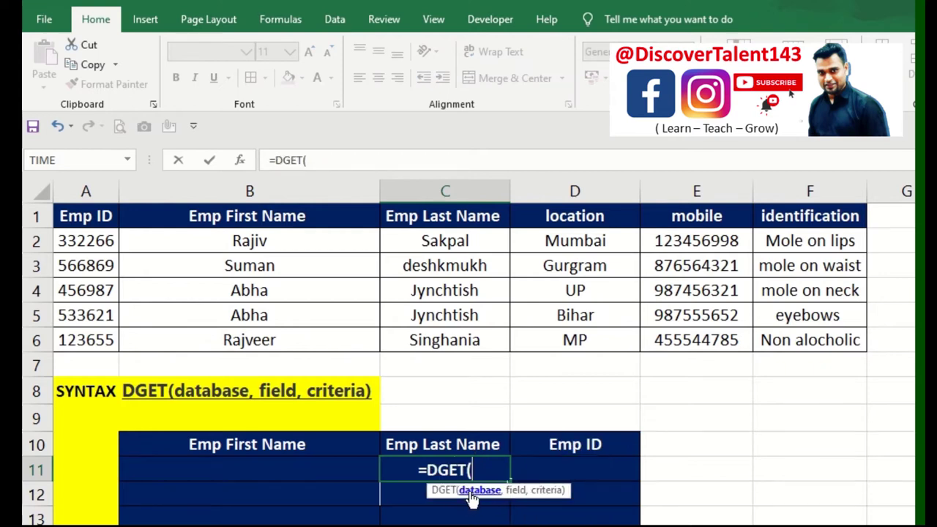
mouse_move(80, 216)
mouse_down()
mouse_move(307, 338)
mouse_move(803, 341)
mouse_move(770, 355)
mouse_up()
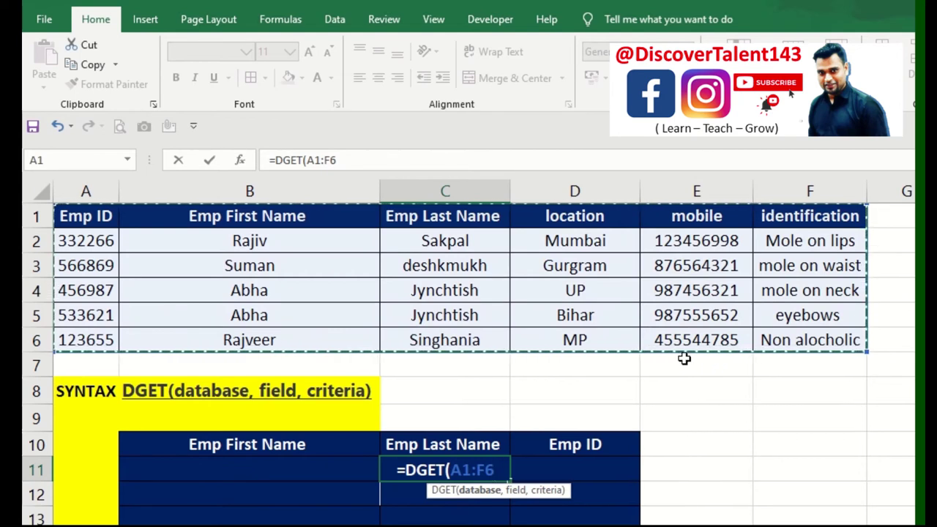
text(,)
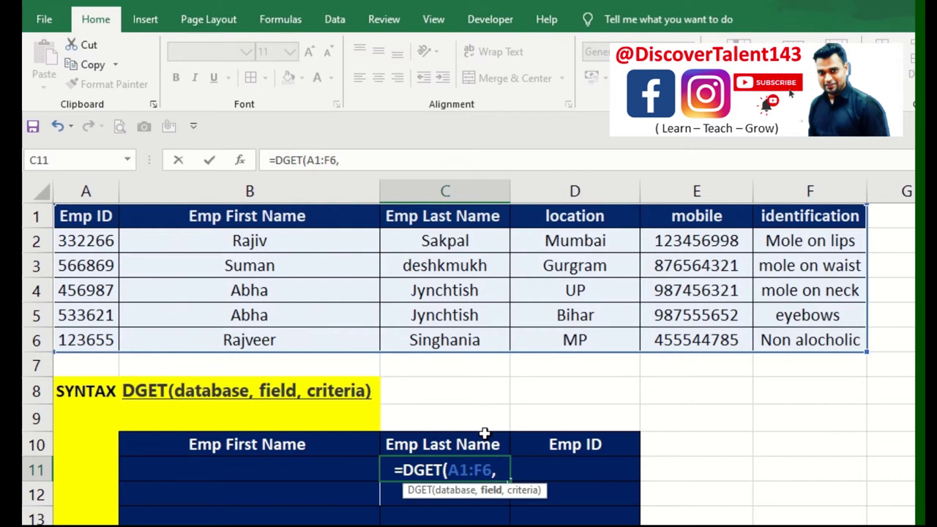
text(3)
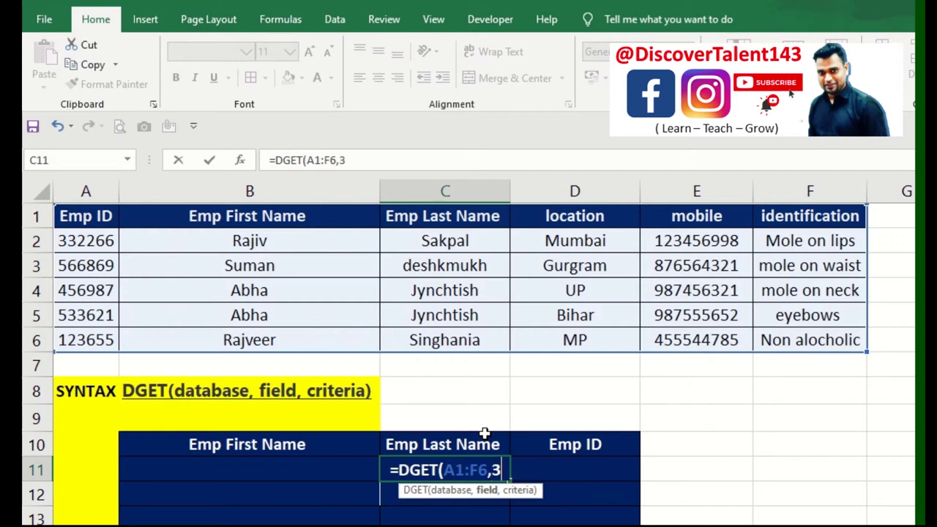
text(,)
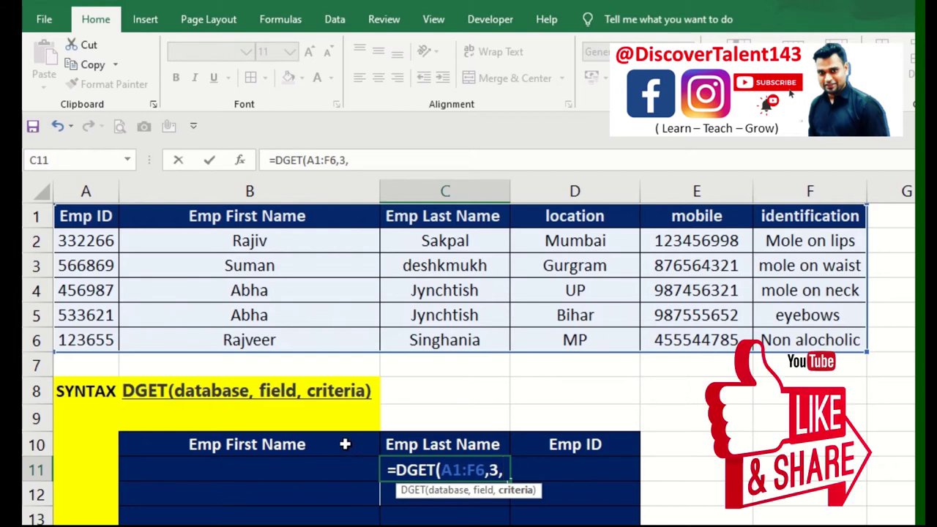
drag(345, 444, 349, 463)
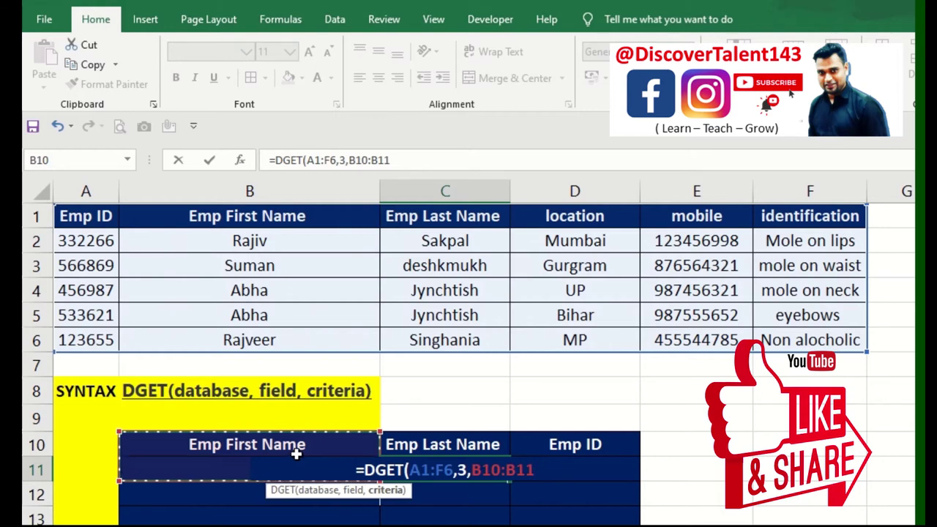
text())
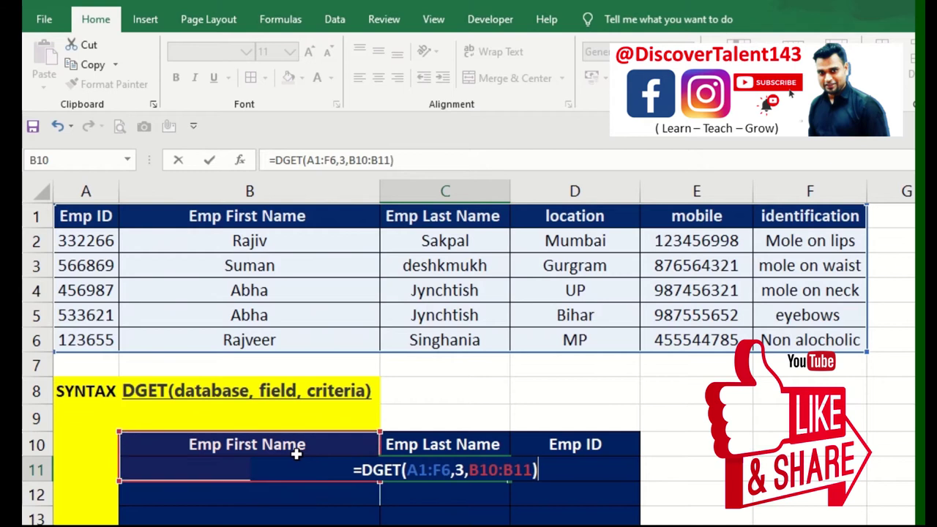
key(Return)
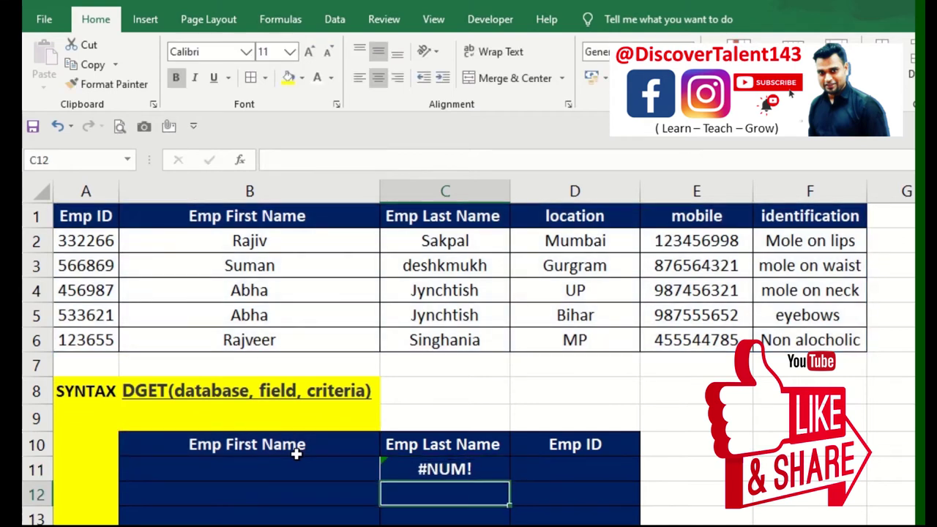
click(268, 474)
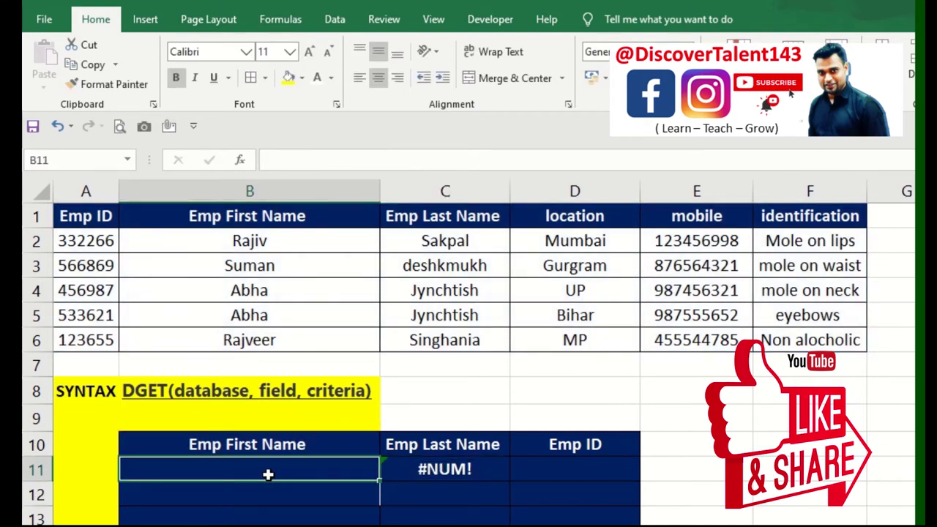
text(Suman)
key(Return)
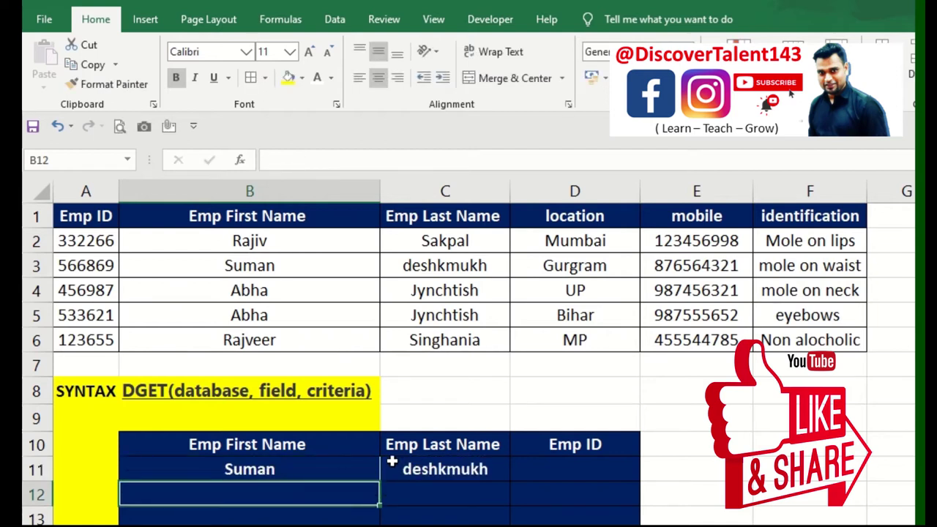
Briefly fill Suman's table names and the lookup row yellow, then undo the fill.
click(262, 268)
drag(261, 268, 408, 266)
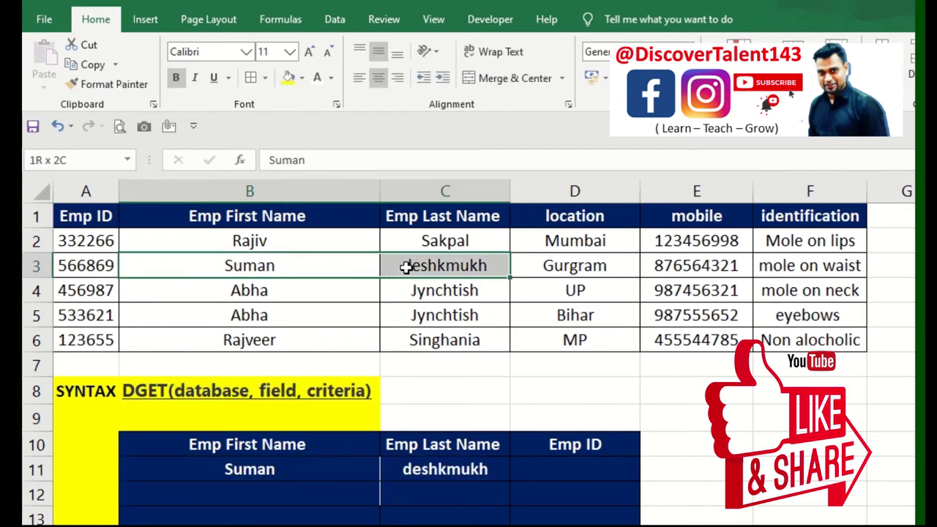
drag(287, 470, 434, 474)
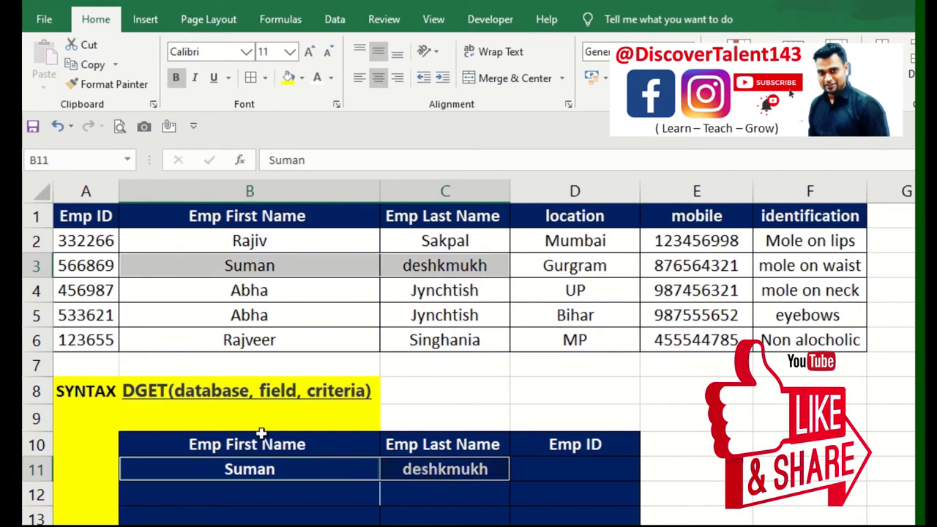
click(288, 78)
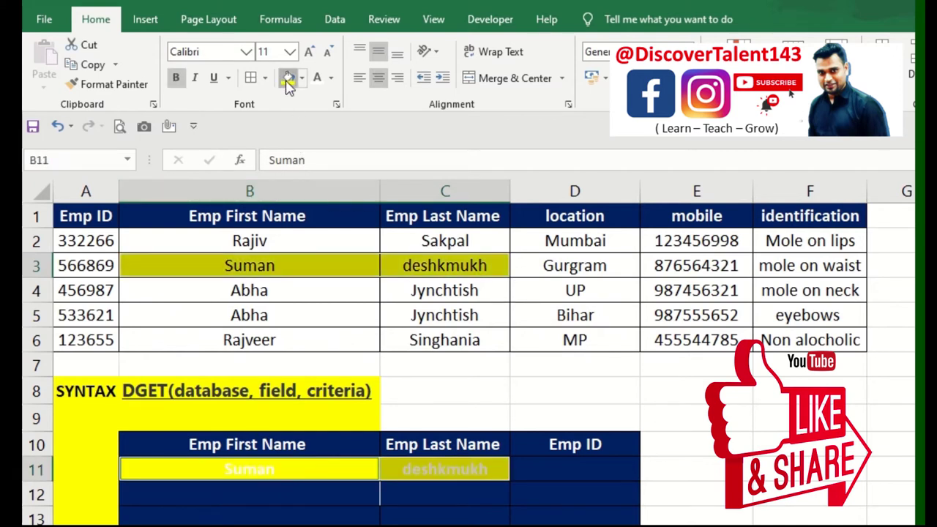
click(452, 394)
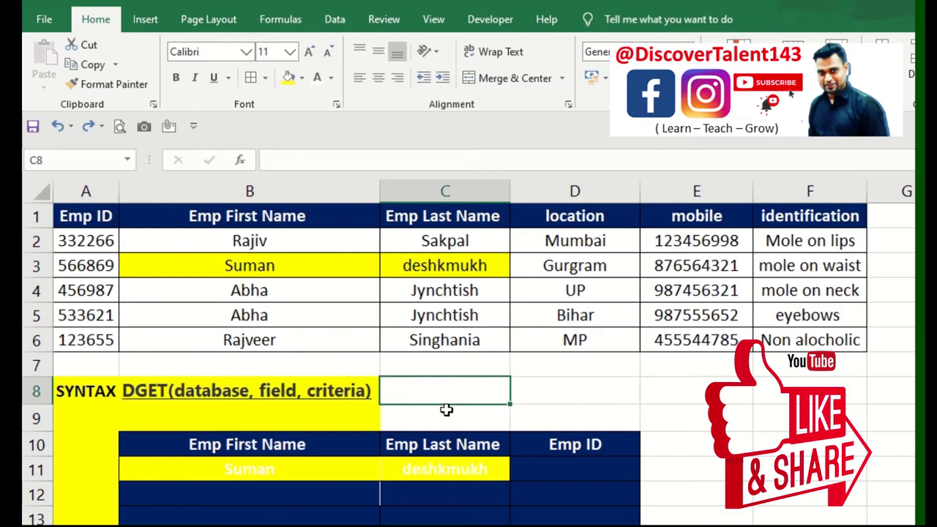
key(ctrl+z)
click(516, 397)
click(604, 423)
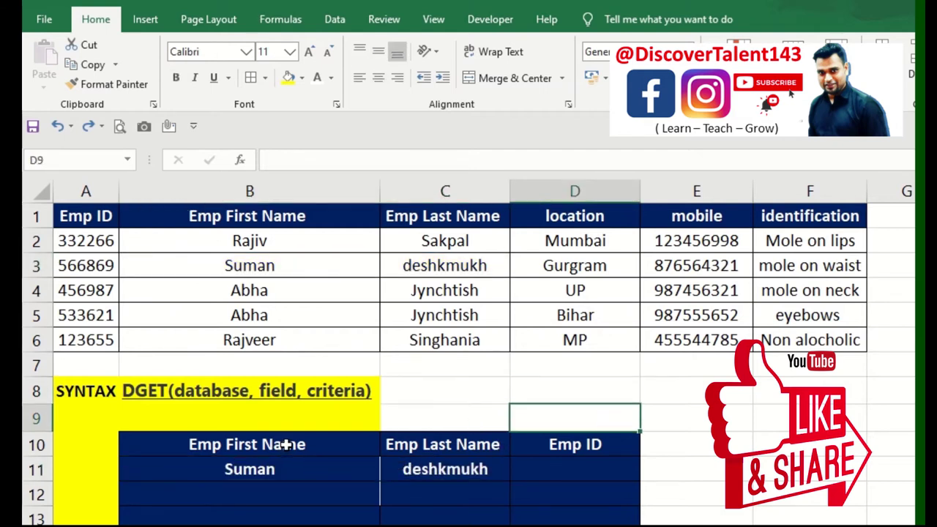
Select the first-name criteria cells and both Abha entries in the table.
click(323, 448)
click(324, 468)
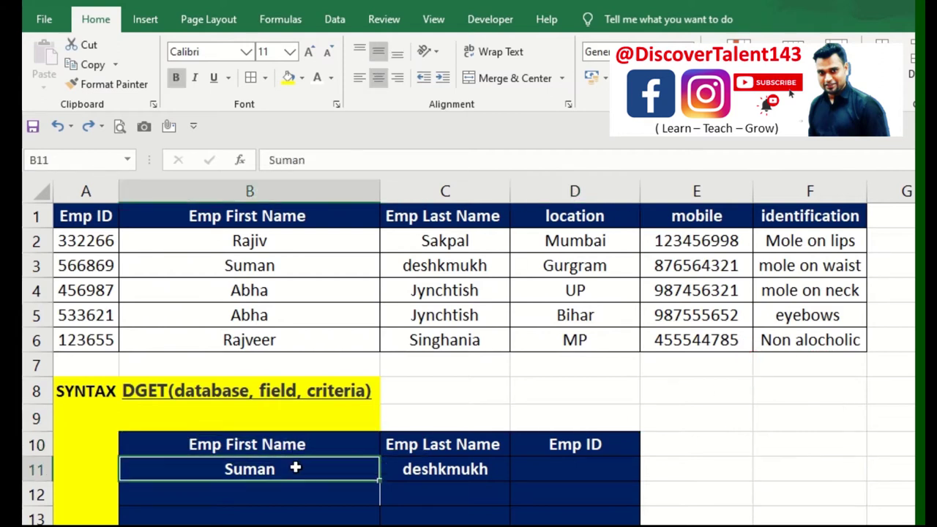
mouse_move(285, 293)
mouse_down()
mouse_move(285, 315)
mouse_move(412, 315)
mouse_up()
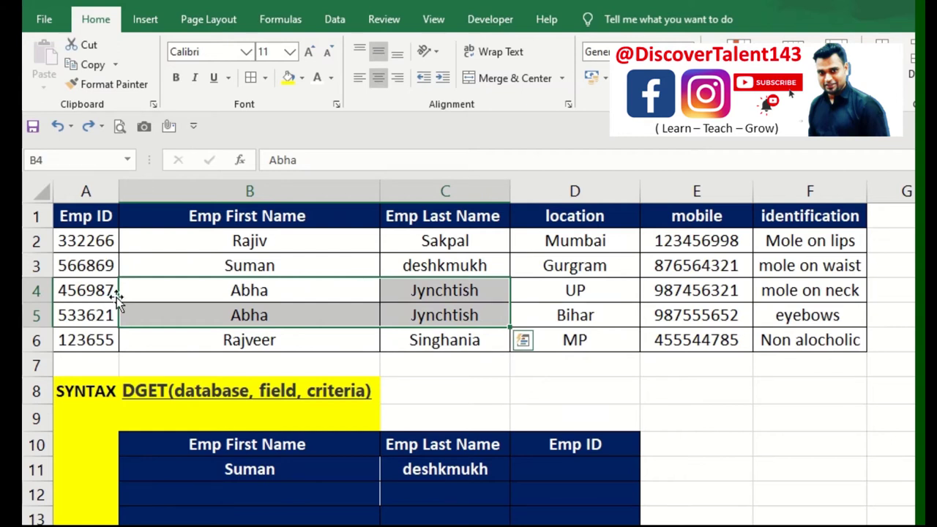
Select the two Abha rows' IDs, names and locations (UP, Bihar) for comparison.
click(98, 284)
drag(211, 298, 216, 315)
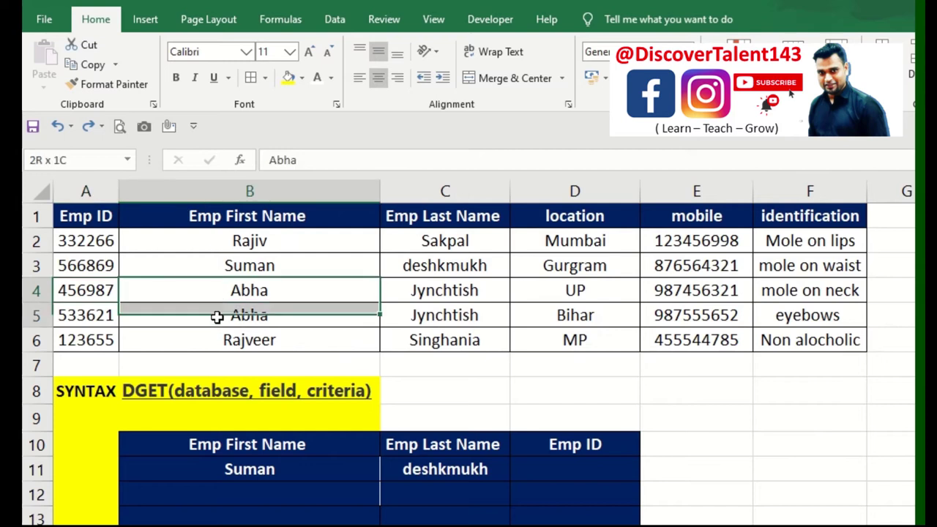
drag(471, 284, 460, 318)
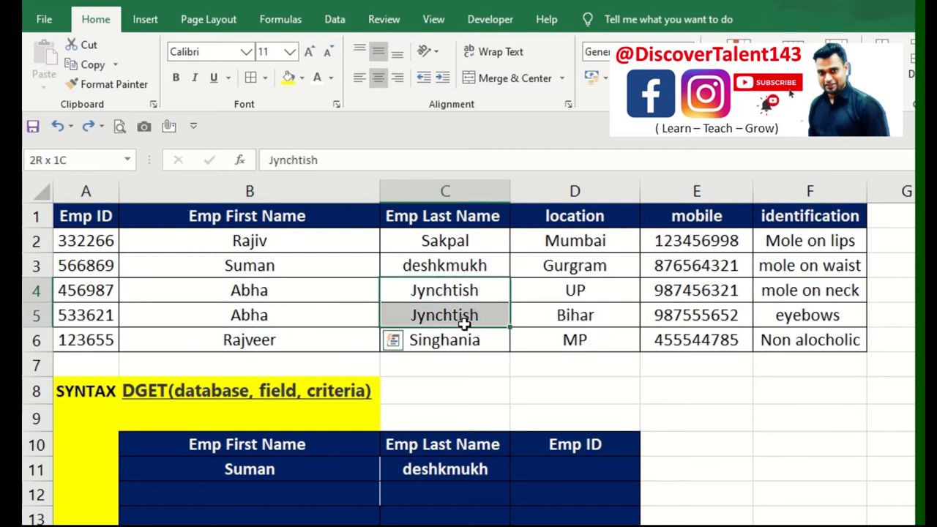
click(573, 291)
drag(588, 309, 586, 320)
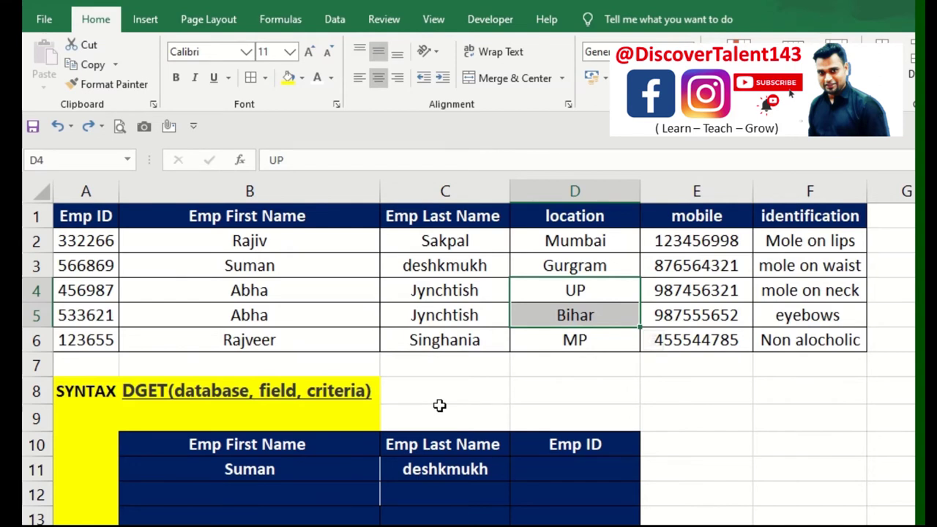
Enter Abha in B11 and inspect C11's DGET formula returning #NUM!
click(300, 480)
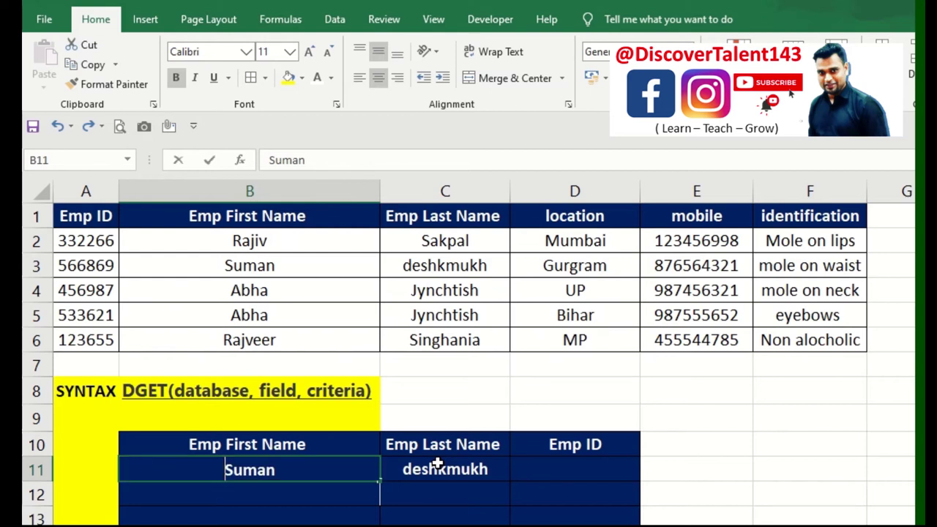
text(Abha)
key(Return)
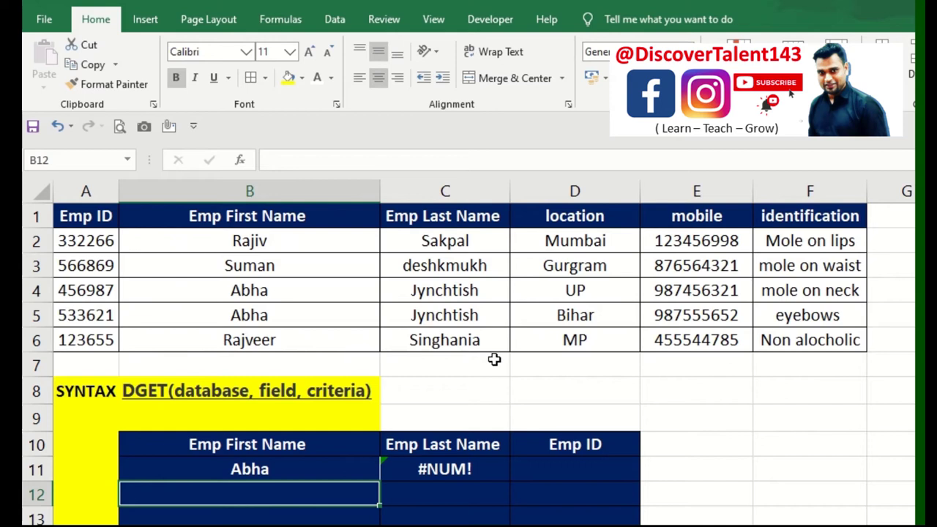
click(455, 467)
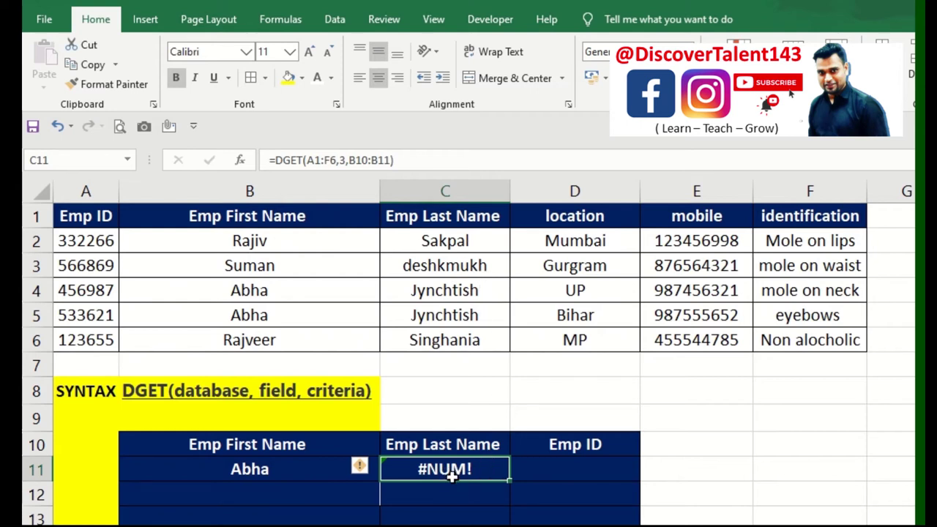
click(578, 492)
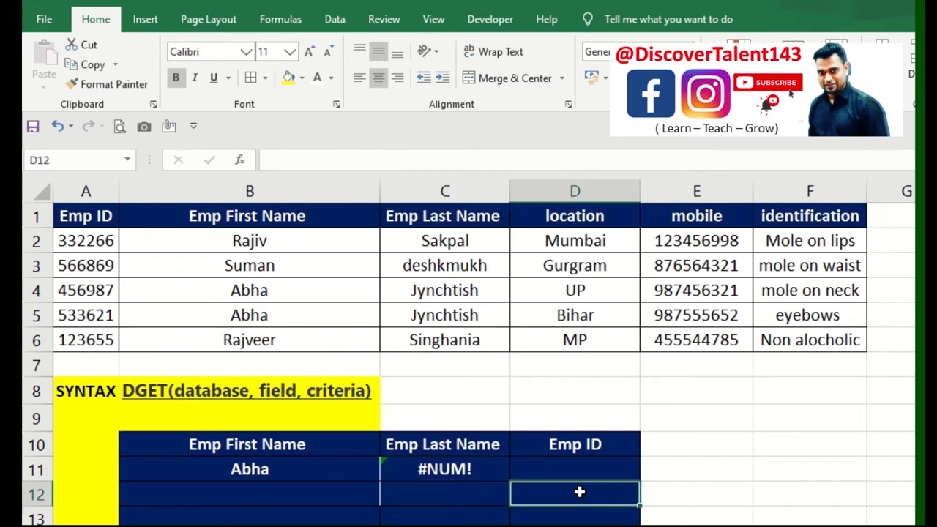
Delete rows 10 and 11 to move the criteria block up, after undoing a three-row deletion.
drag(38, 444, 45, 487)
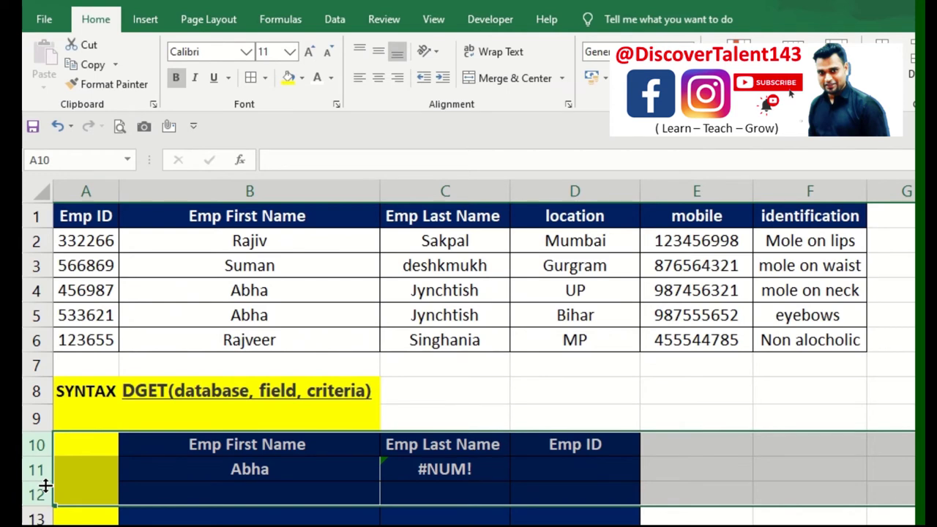
key(ctrl+minus)
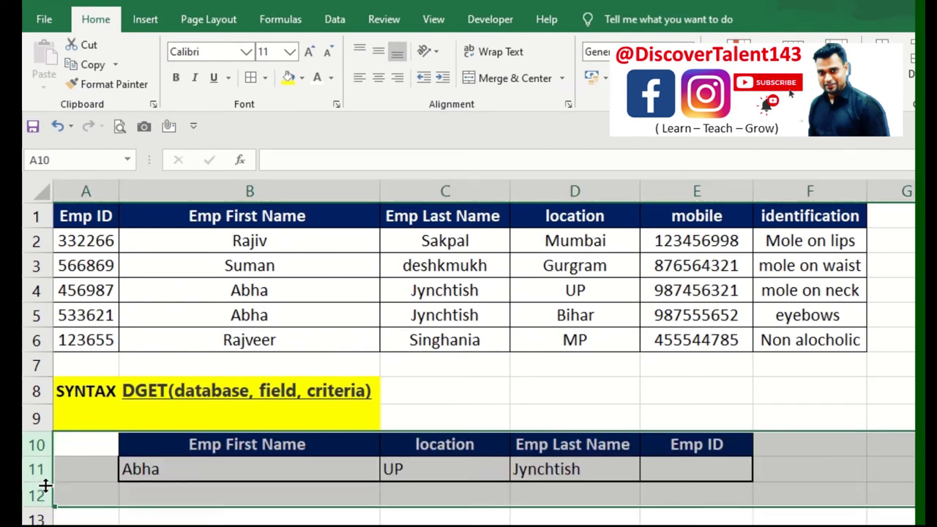
key(ctrl+z)
click(154, 498)
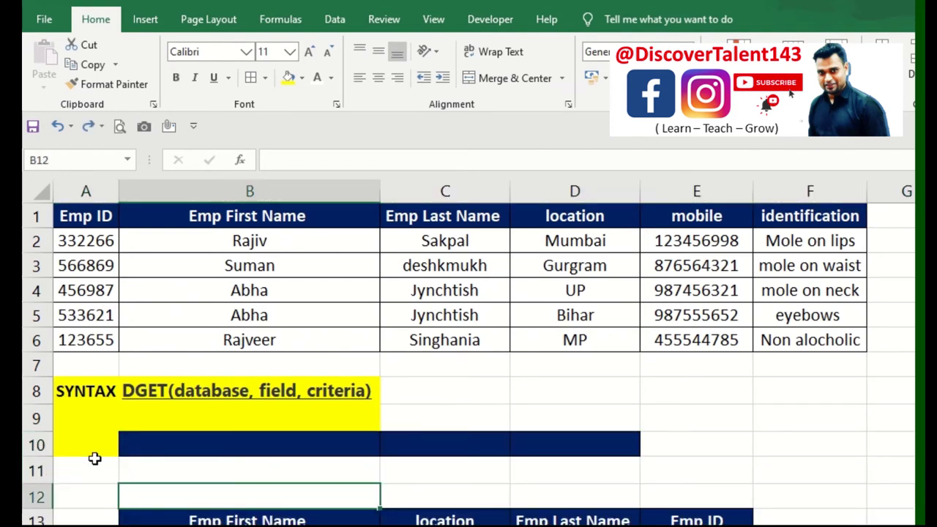
drag(40, 445, 46, 475)
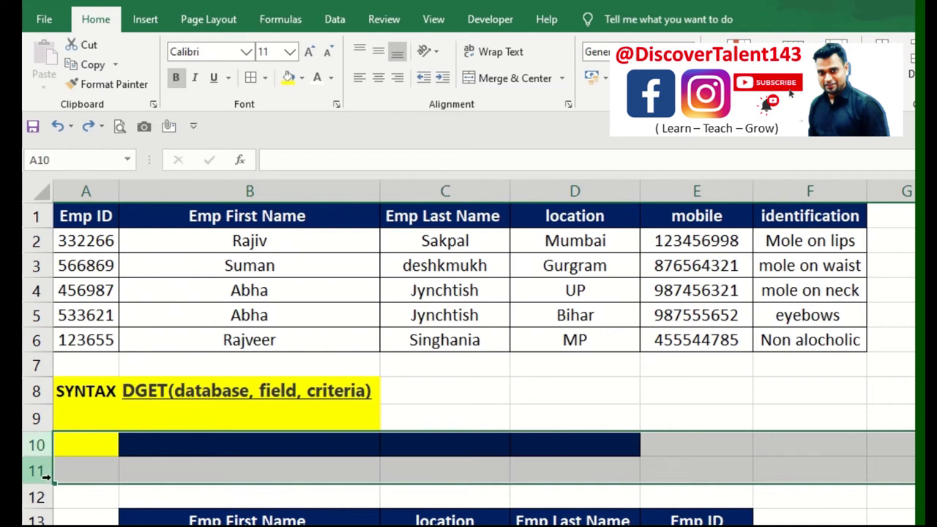
key(ctrl+minus)
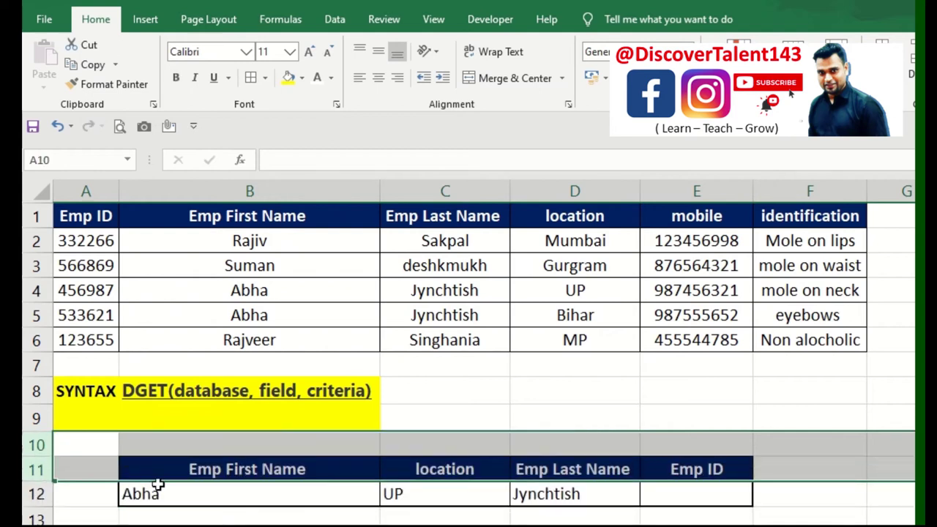
Compare the row 11 lookup headers with the employee table's location header.
click(421, 472)
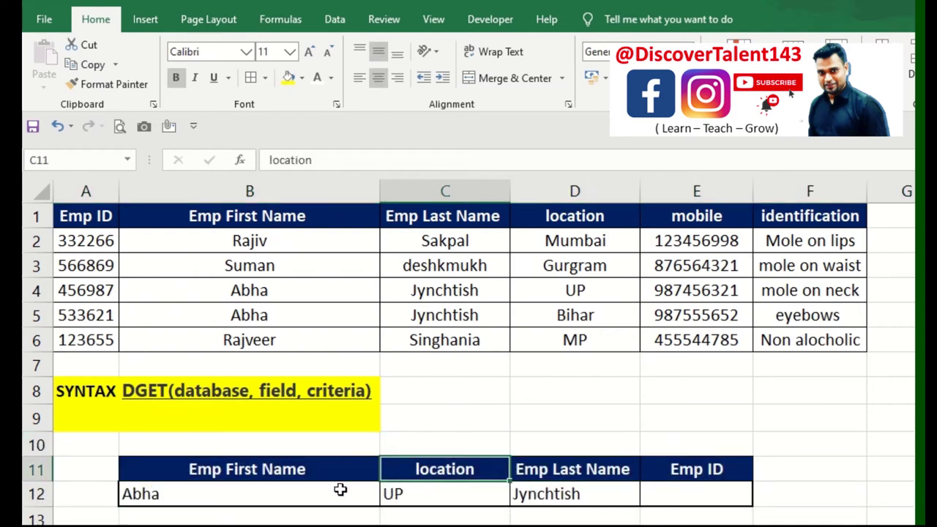
click(253, 495)
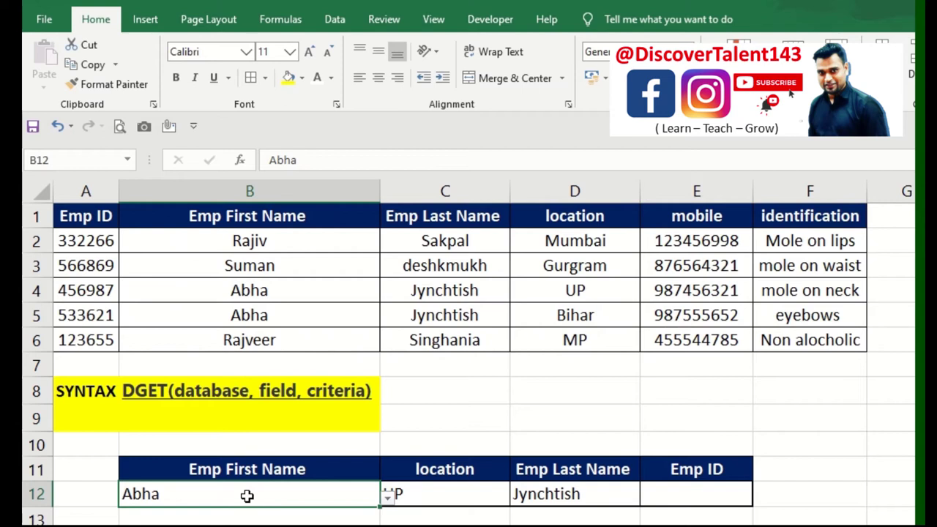
click(398, 427)
click(286, 498)
click(529, 497)
click(481, 473)
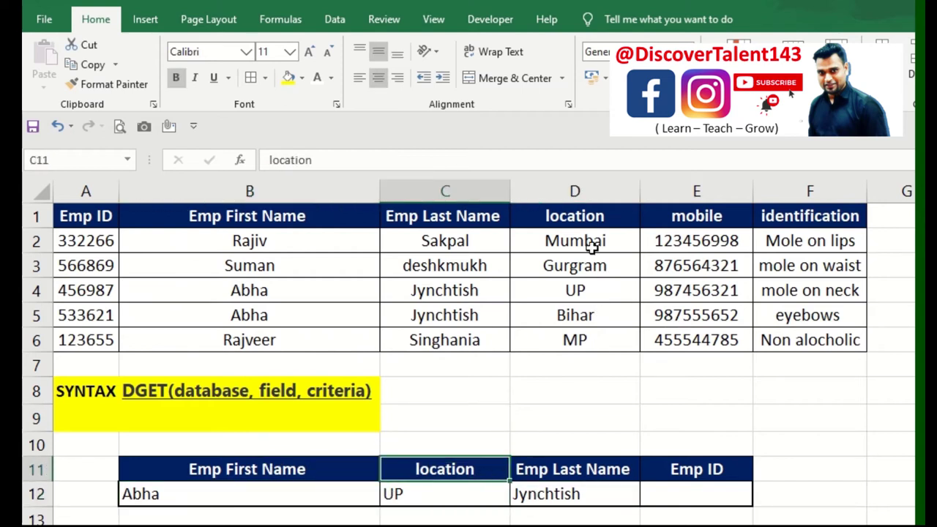
click(585, 216)
click(304, 473)
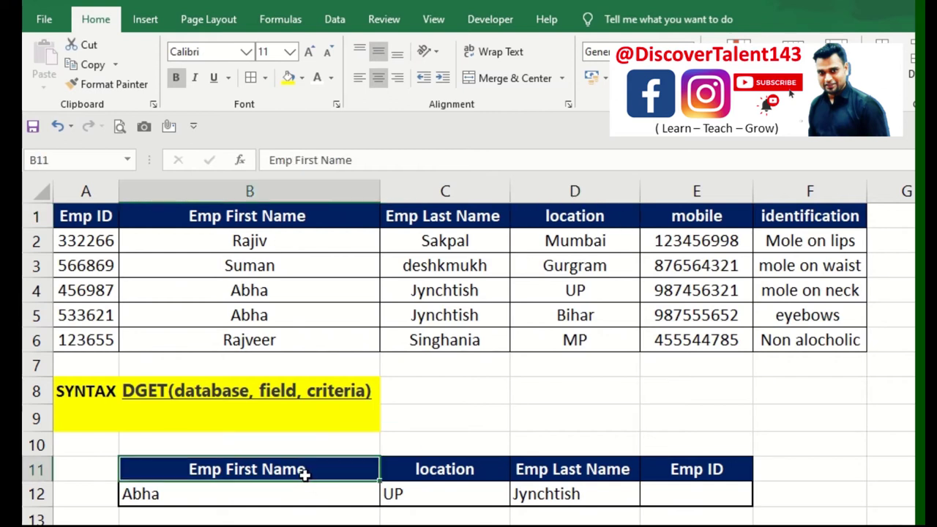
click(415, 472)
click(576, 212)
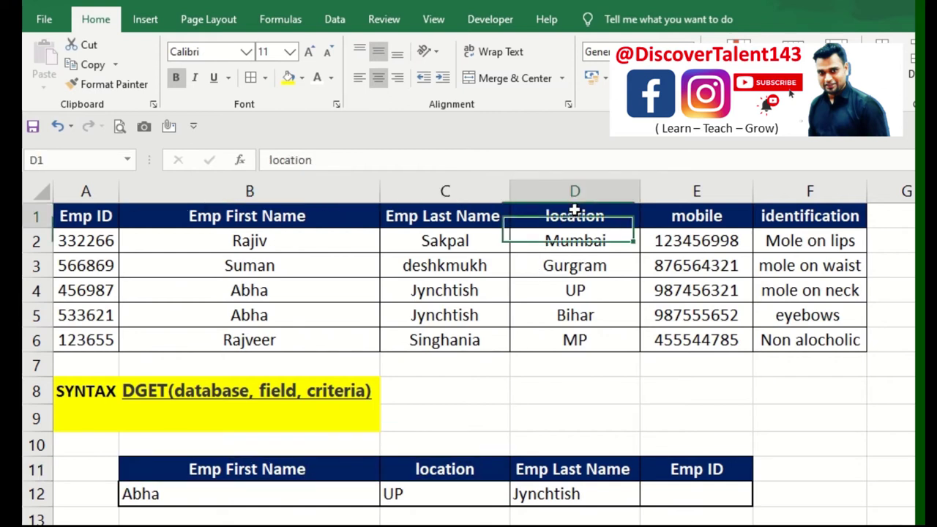
click(590, 472)
Clear the old sample values from row 12 and select D12.
drag(704, 492, 117, 494)
key(Delete)
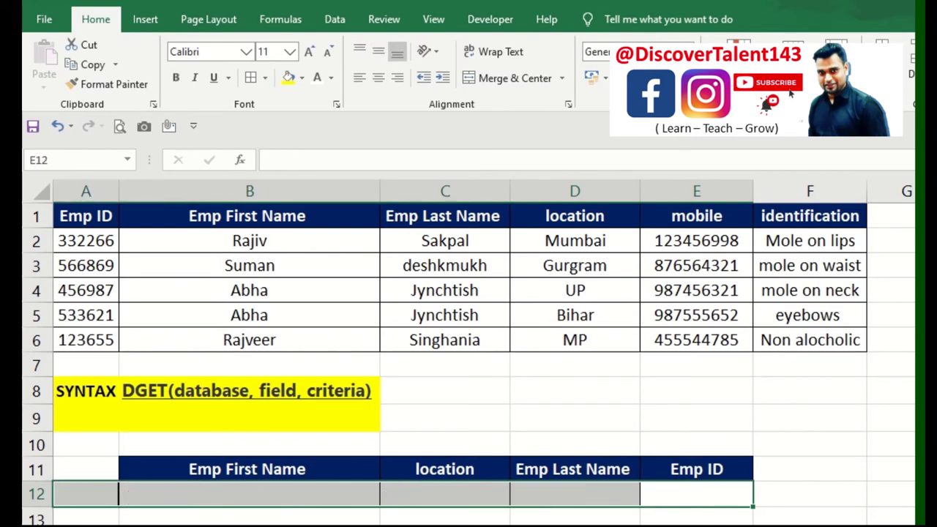
click(457, 502)
click(586, 425)
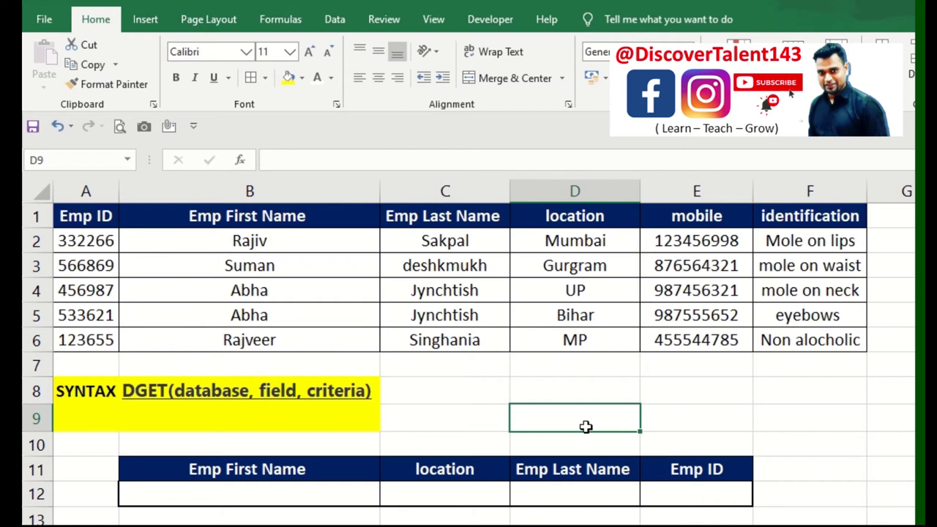
click(578, 486)
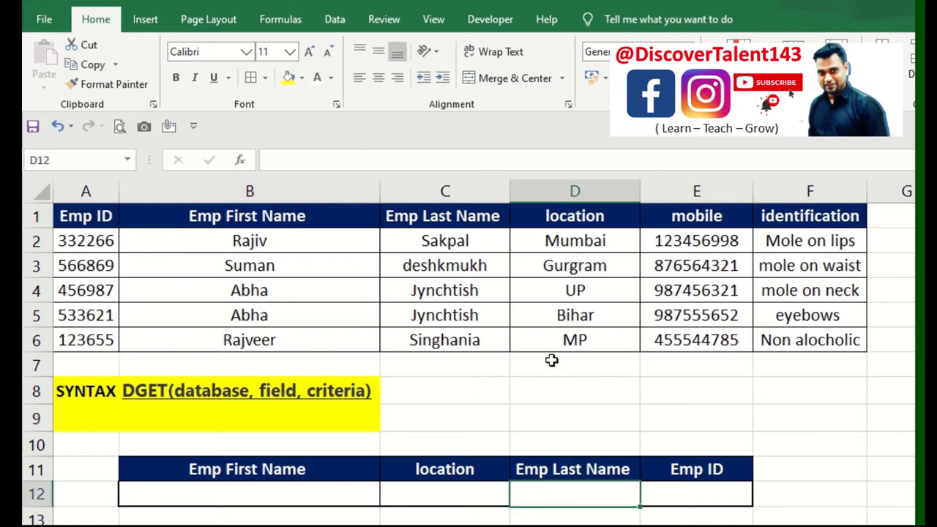
Enter =DGET(A1:F6,3,B11:C12) in D12; it shows #NUM! for now.
text(=)
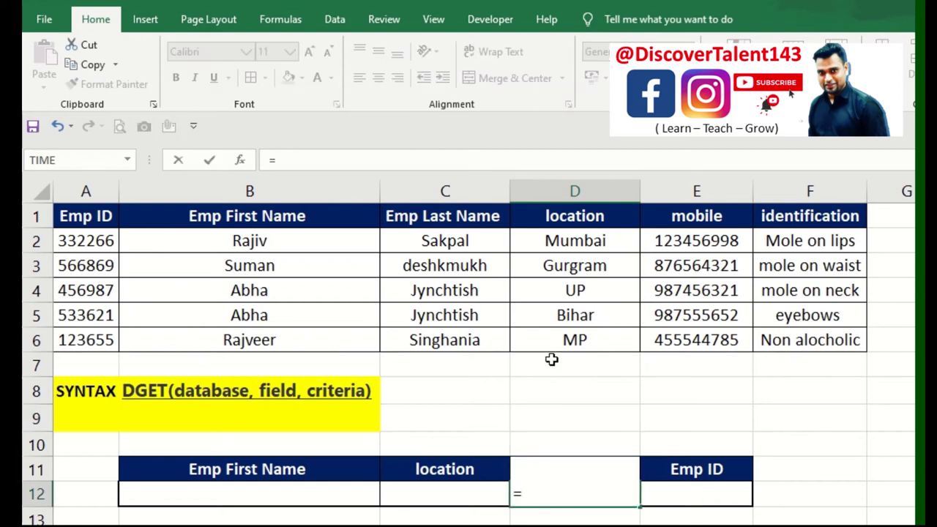
text(get)
key(BackSpace)
key(BackSpace)
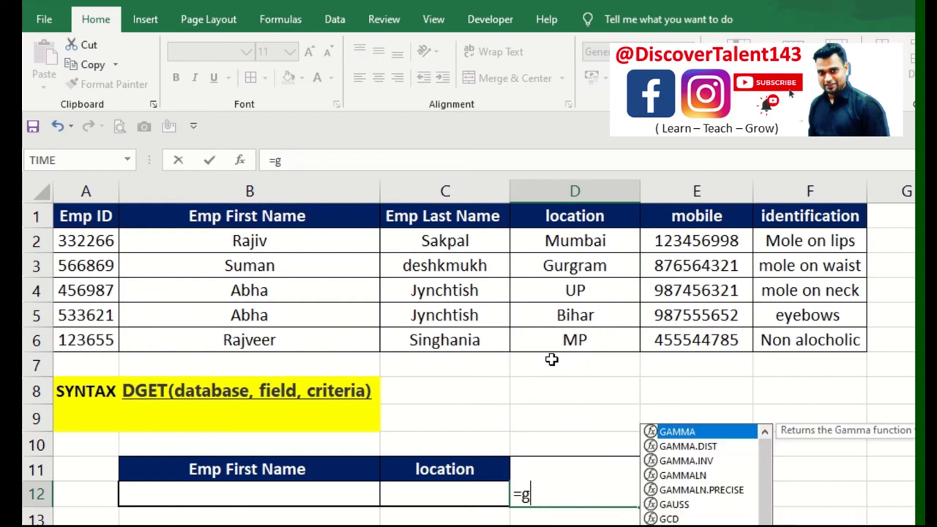
key(BackSpace)
text(dget)
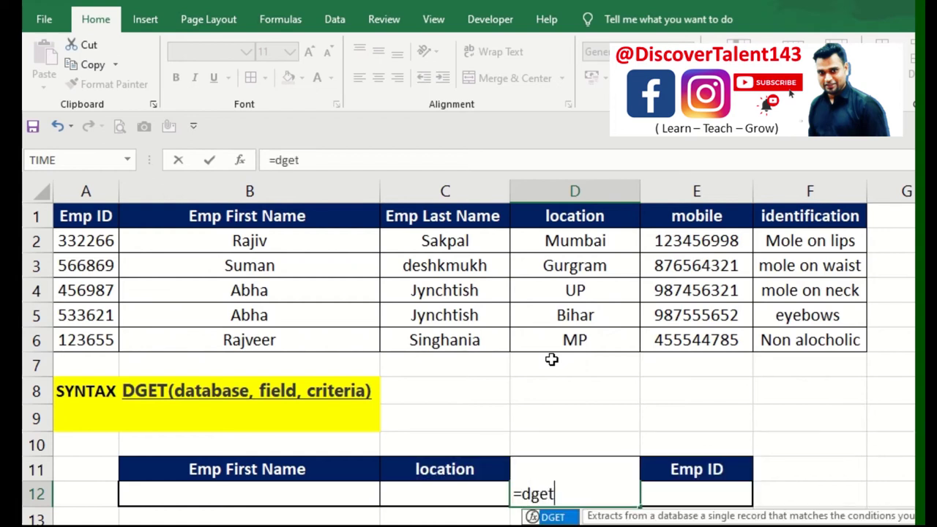
double_click(554, 517)
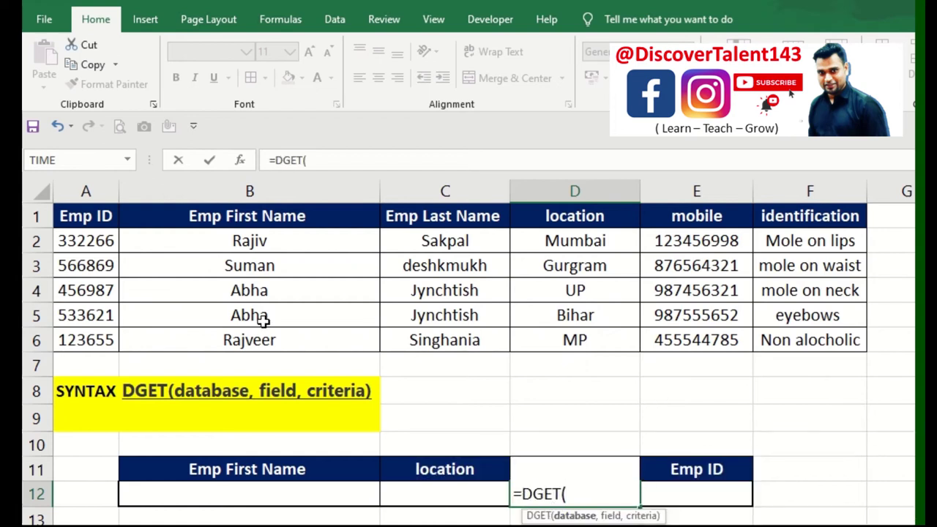
mouse_move(76, 217)
mouse_down()
mouse_move(108, 271)
mouse_move(833, 339)
mouse_up()
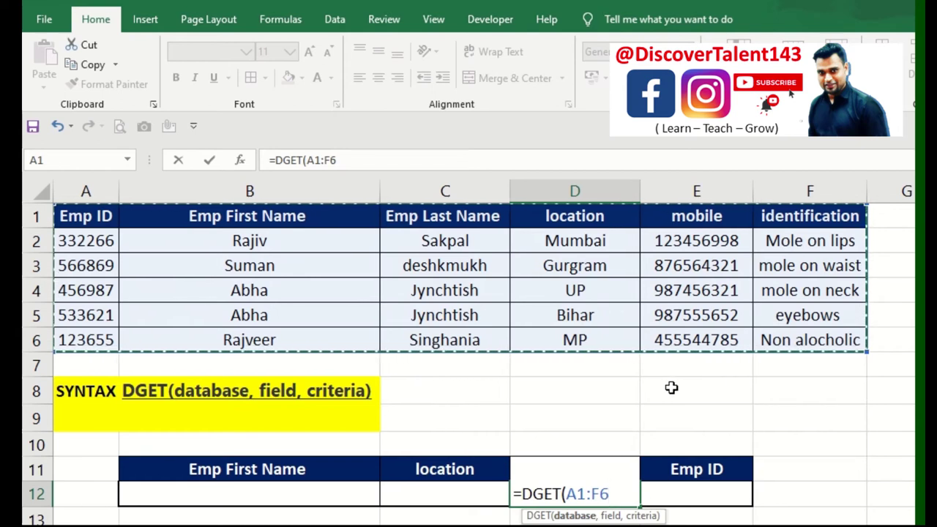
text(,)
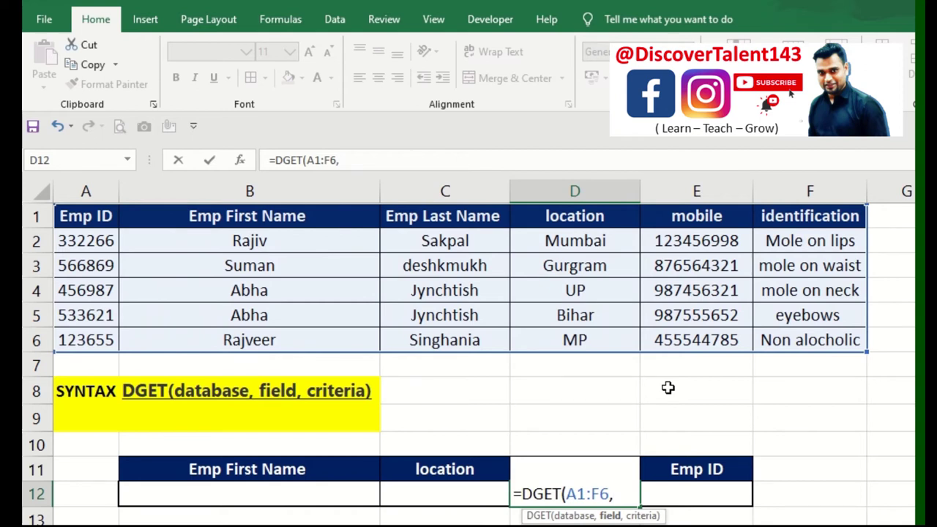
text(3,)
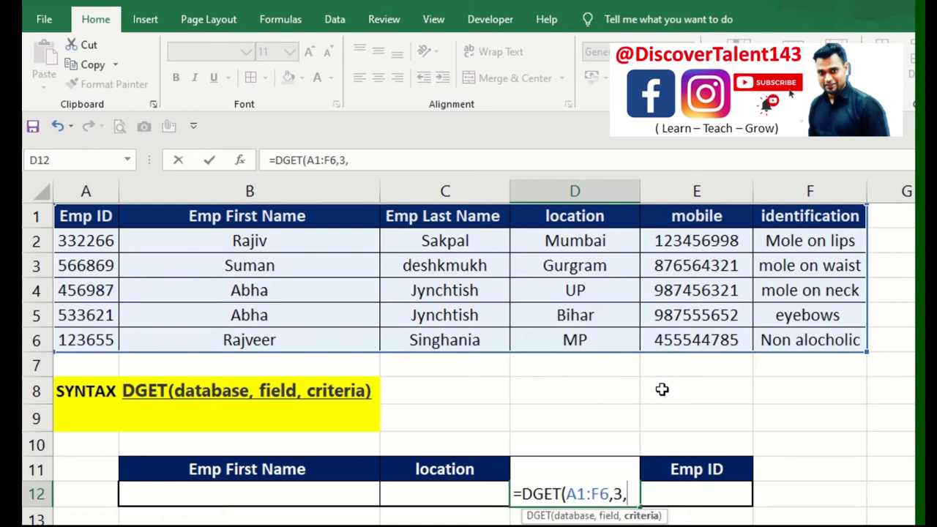
mouse_move(263, 463)
mouse_down()
mouse_move(401, 476)
mouse_move(398, 495)
mouse_up()
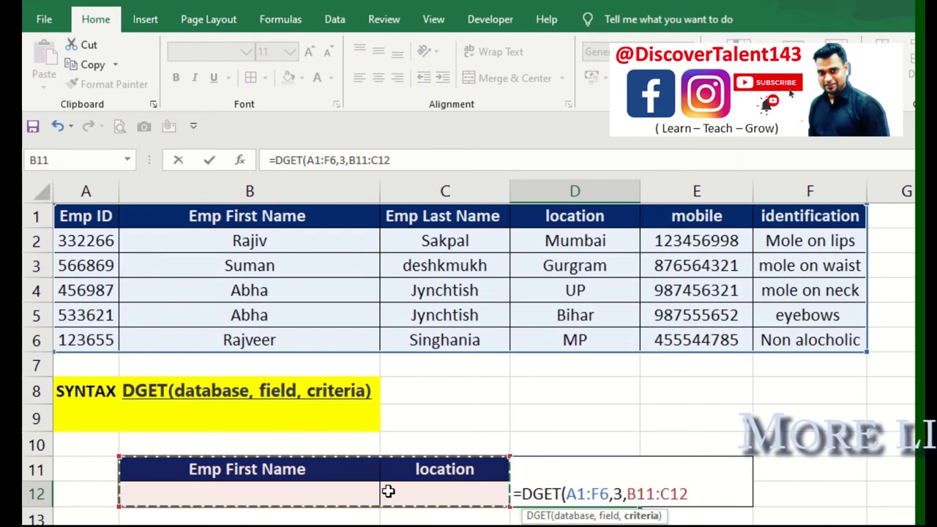
text())
key(Return)
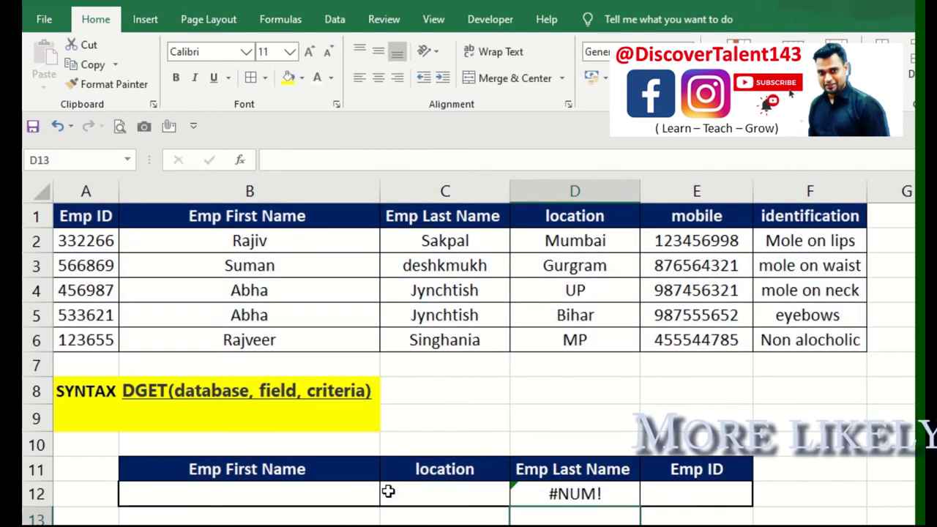
Pick Abha in B12 and Bihar in C12 from the dropdowns so D12 returns Jynchtish.
click(554, 492)
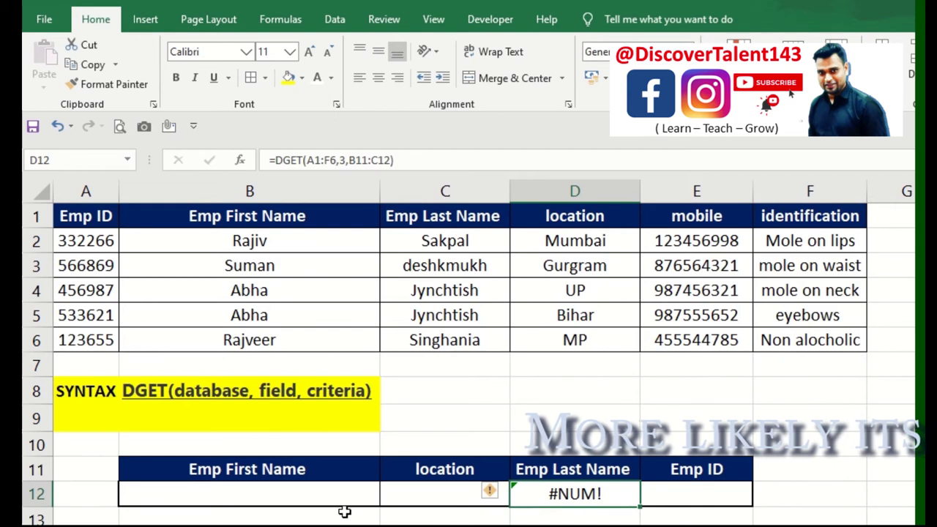
click(297, 500)
click(622, 500)
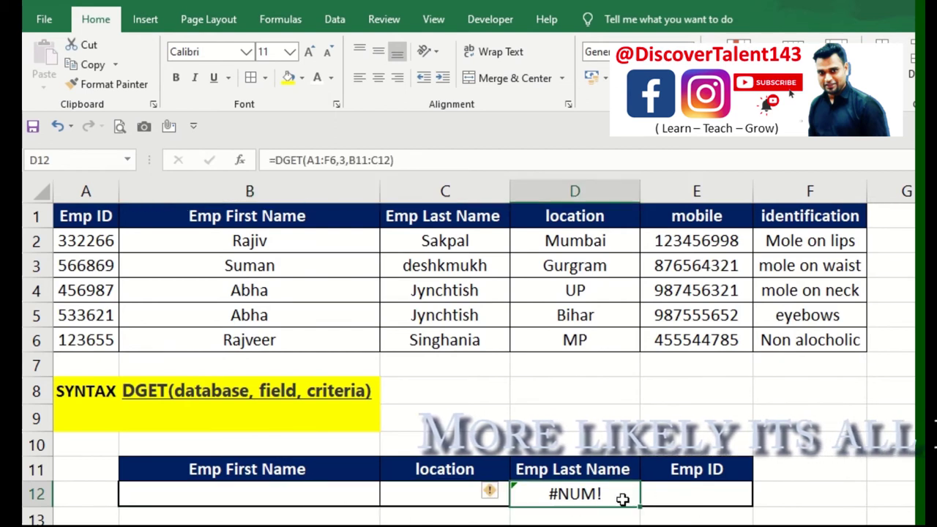
click(293, 498)
click(387, 498)
key(Down)
key(Down)
key(Return)
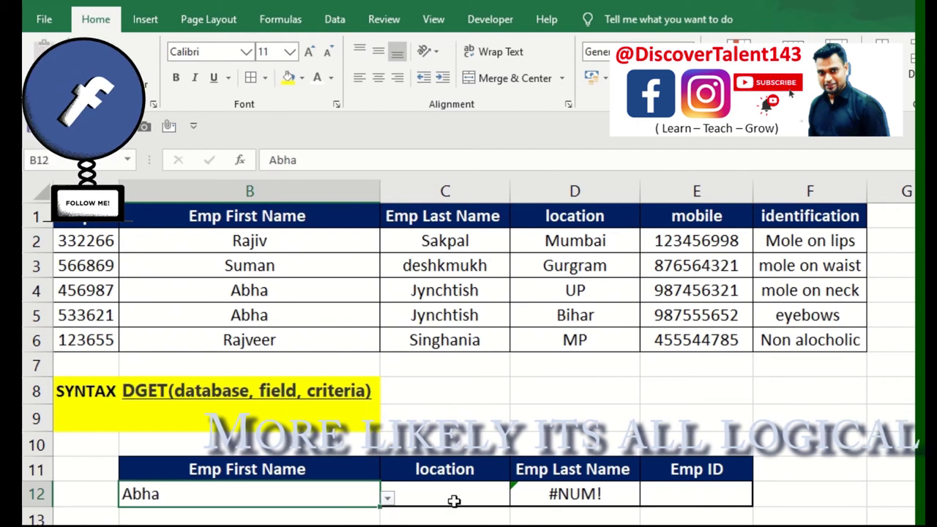
click(466, 492)
click(517, 498)
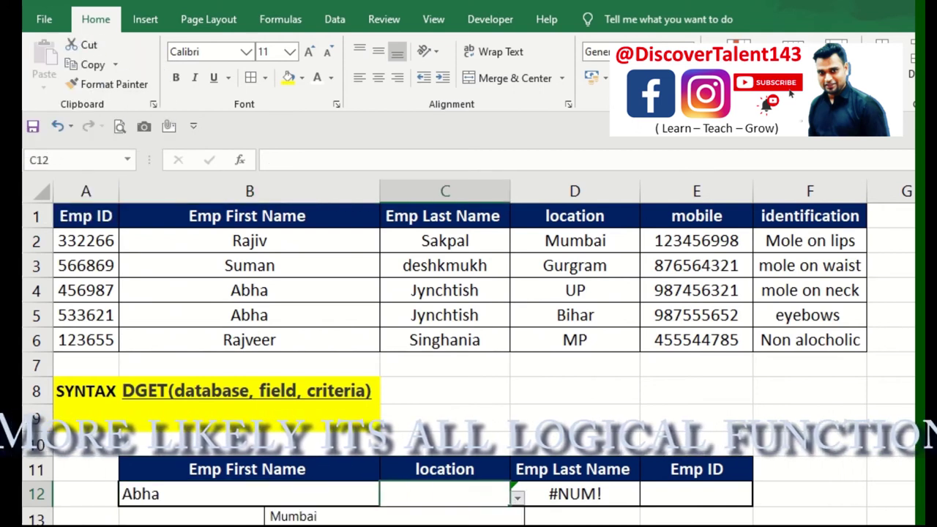
key(Down)
key(Down)
key(Down)
key(Return)
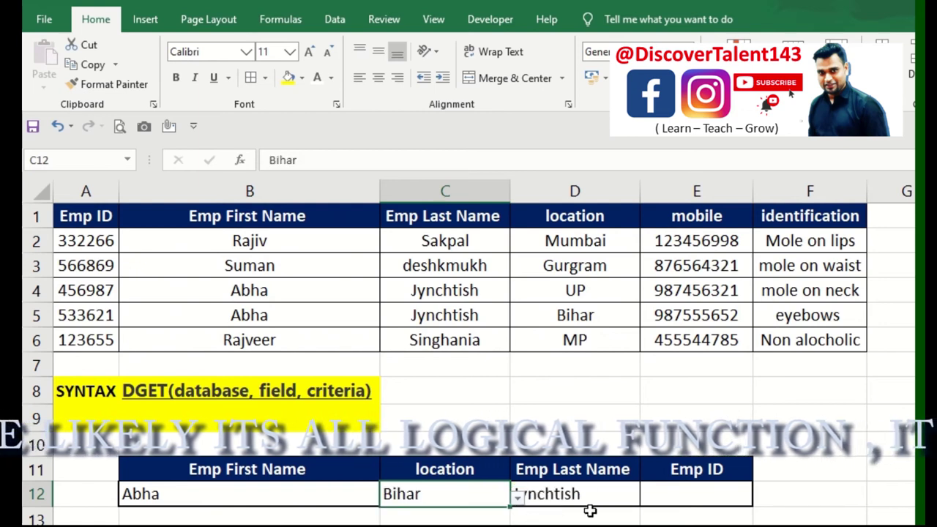
click(591, 506)
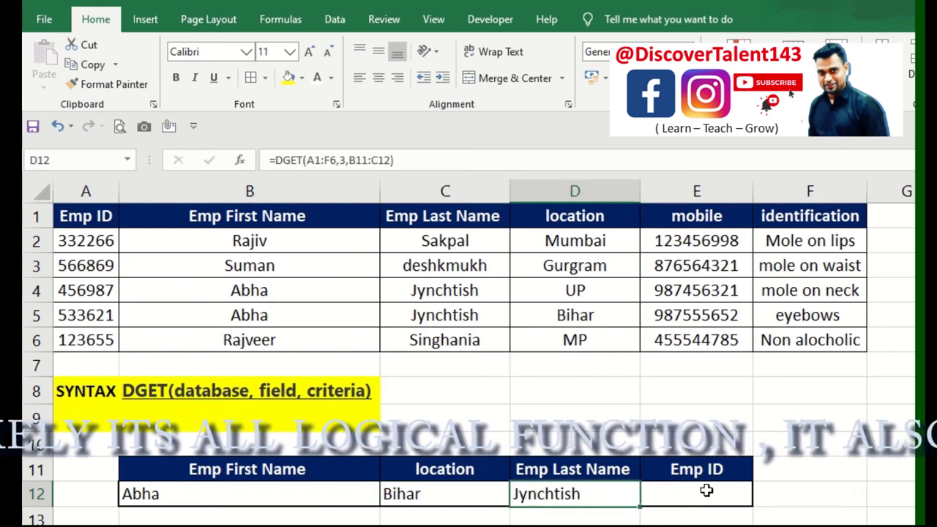
click(708, 491)
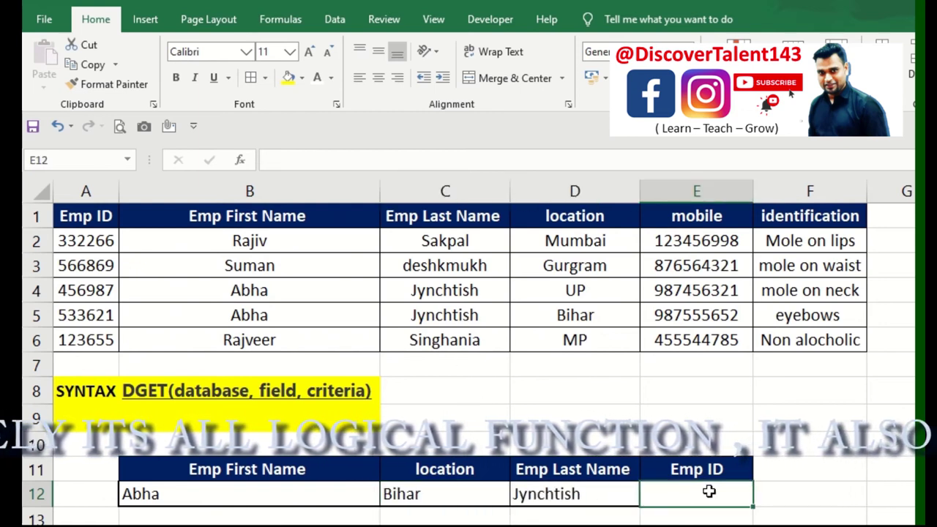
click(605, 496)
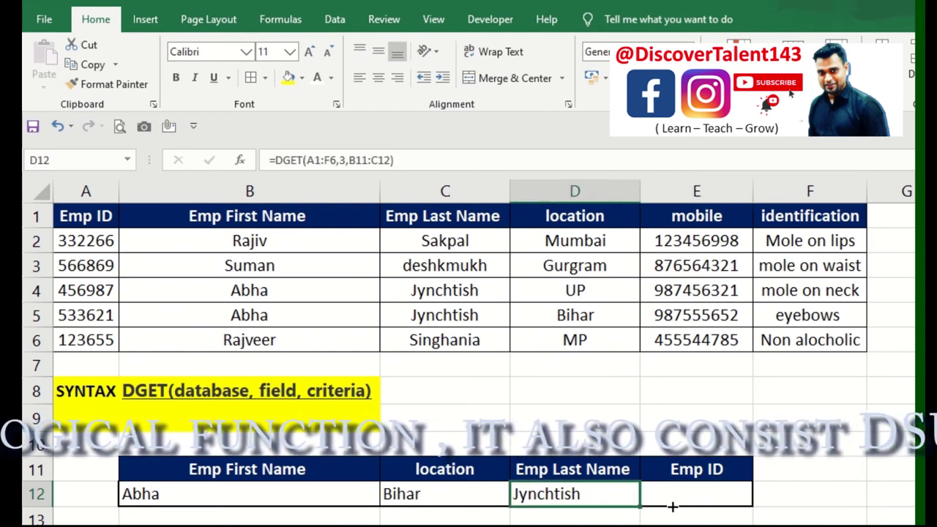
drag(638, 506, 708, 505)
click(730, 489)
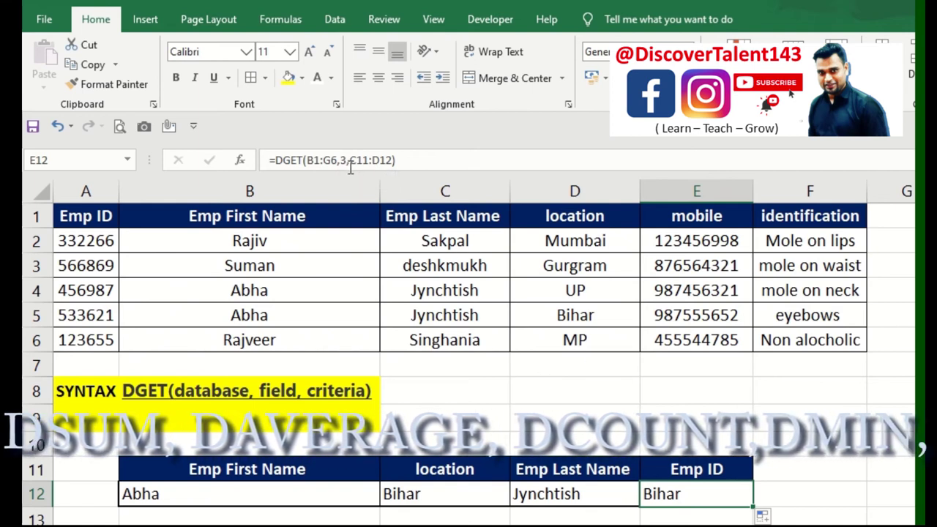
double_click(728, 494)
click(773, 389)
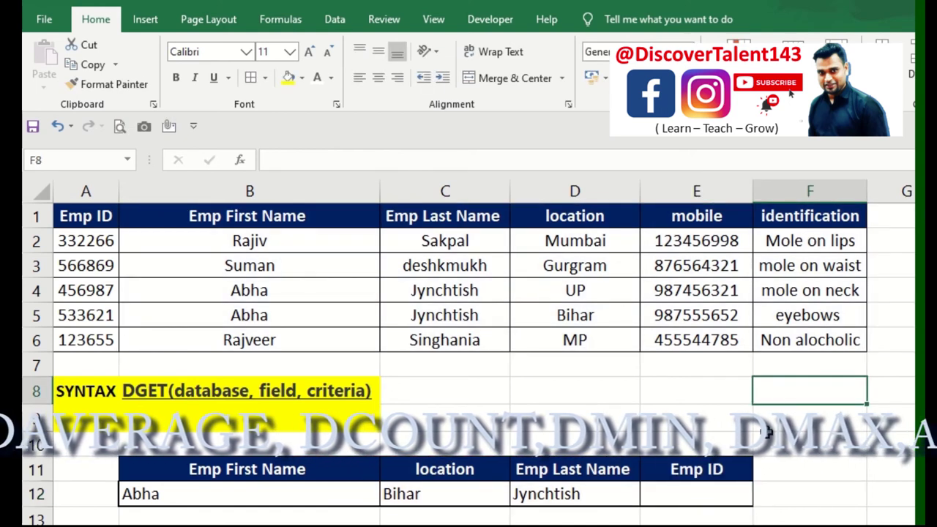
click(696, 498)
click(600, 495)
click(704, 496)
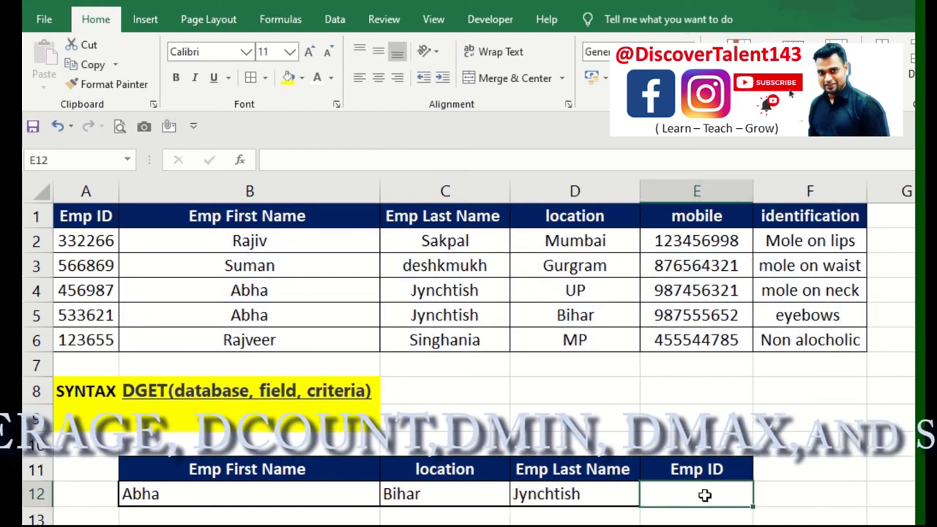
text(=dget)
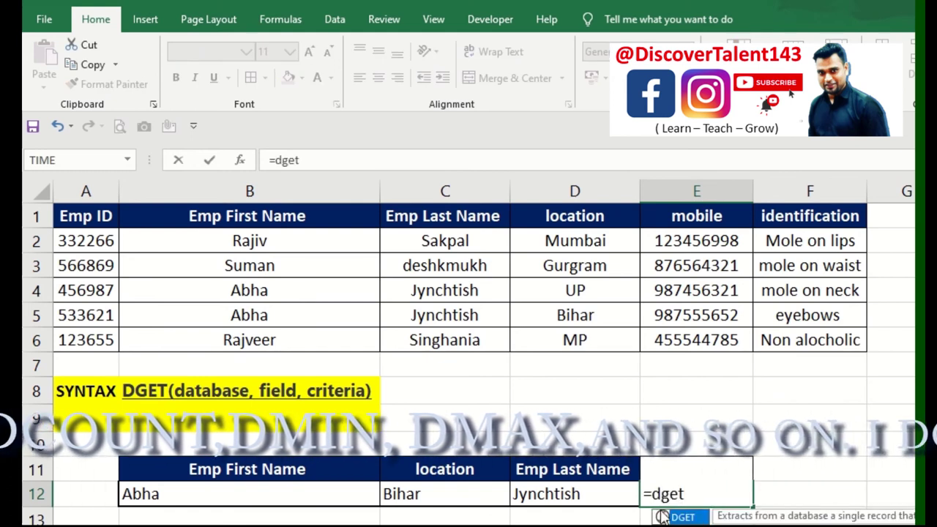
Complete =DGET(A1:F6,1,B11:C12) in E12 to return Emp ID 533621.
double_click(676, 517)
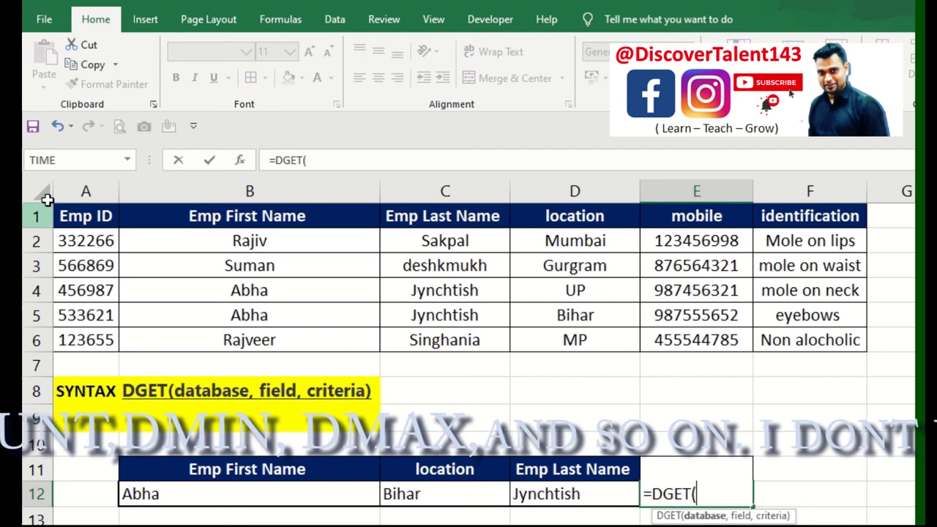
drag(73, 215, 805, 344)
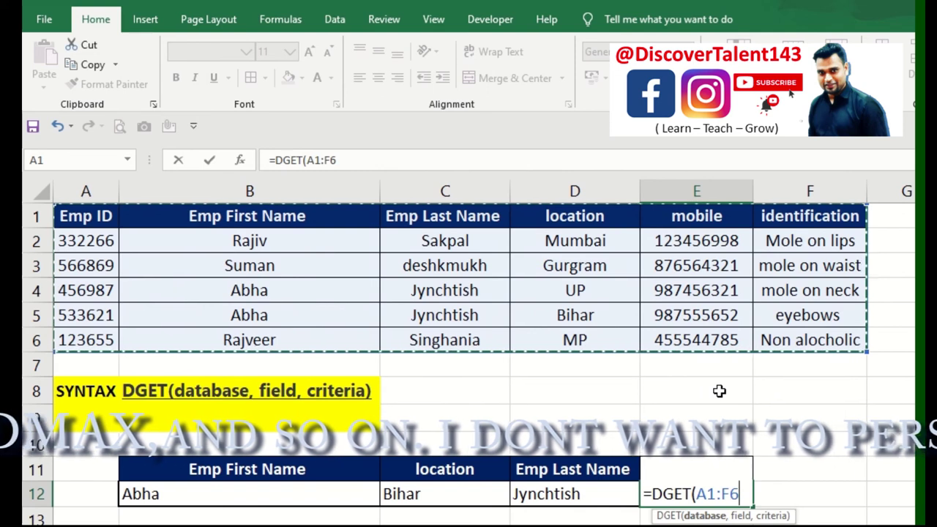
text(,)
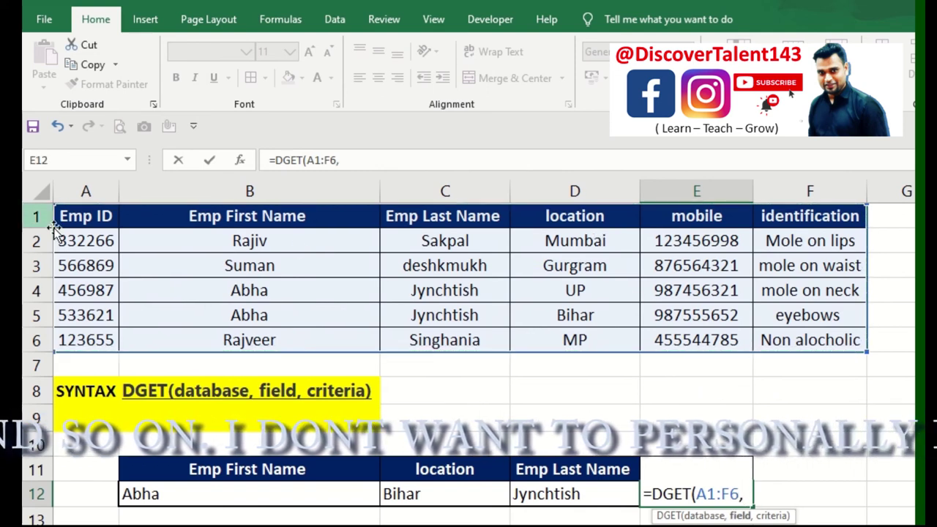
text(1)
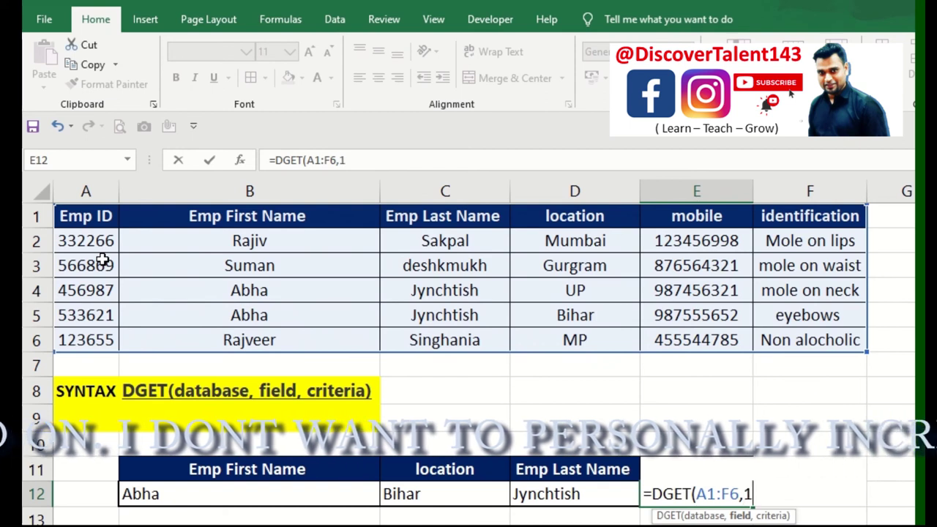
text(,)
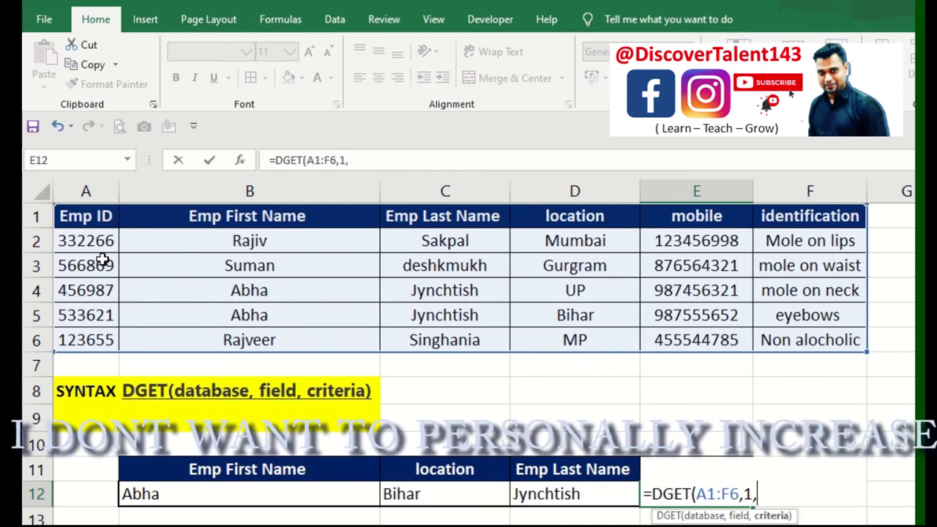
drag(241, 469, 409, 498)
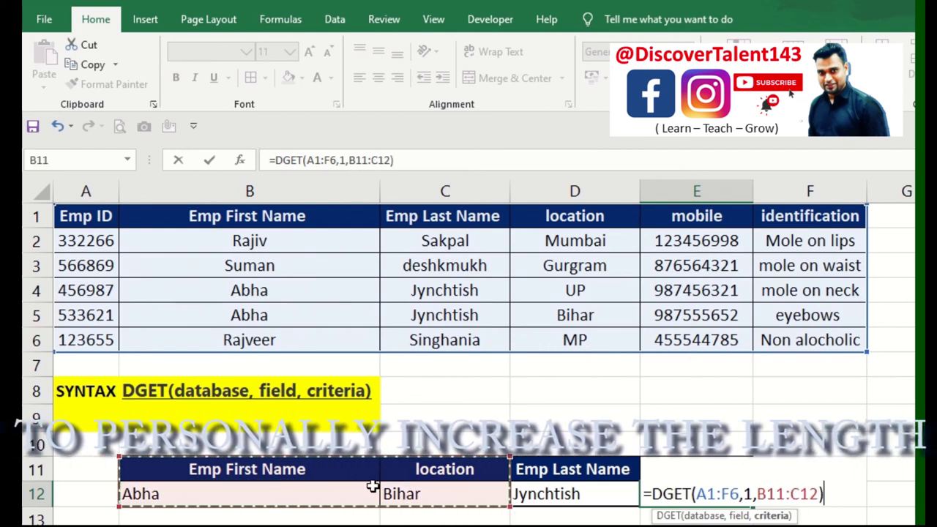
text())
key(Return)
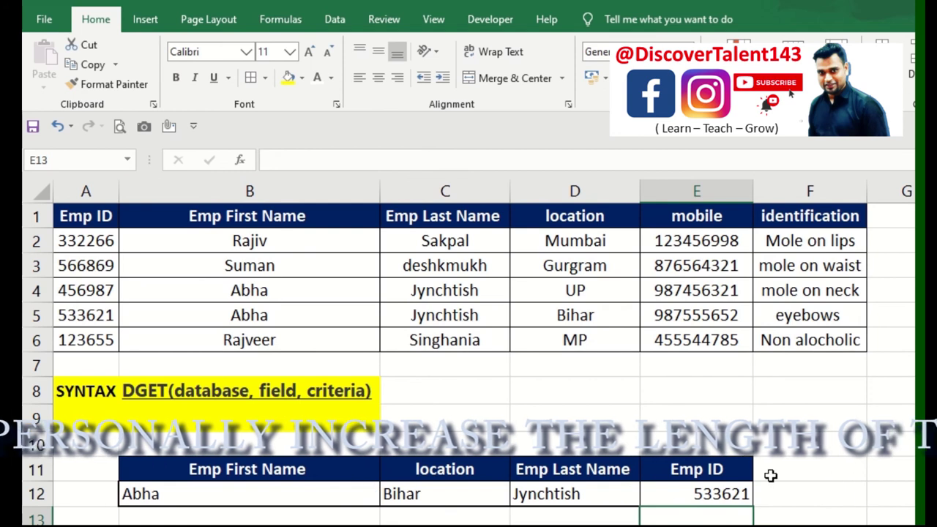
Fill A5, B5 and D5 (533621, Abha, Bihar) yellow to match E12's result.
click(732, 488)
click(100, 320)
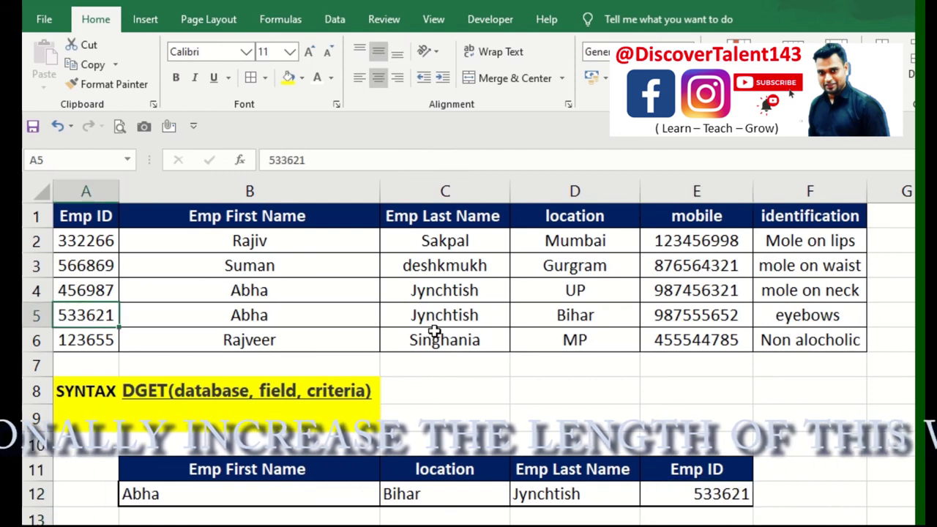
click(592, 313)
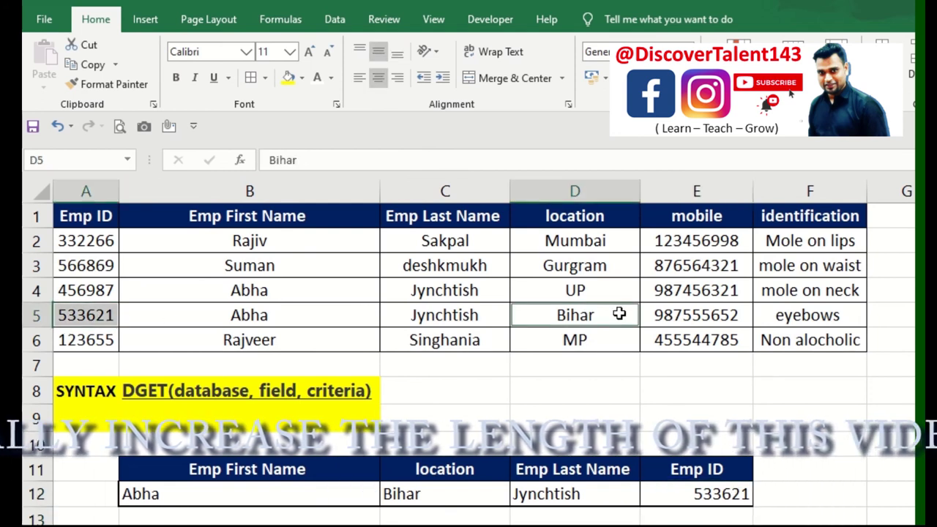
ctrl+click(303, 315)
click(288, 78)
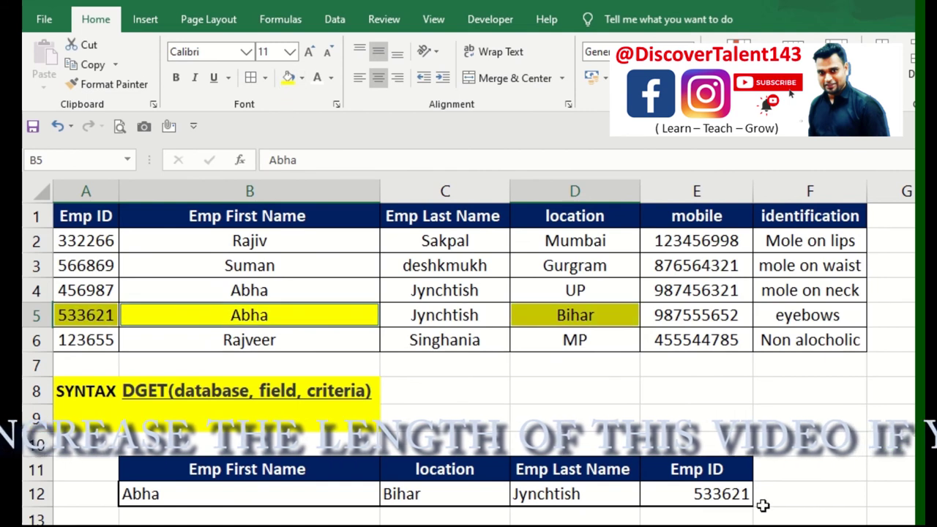
click(721, 495)
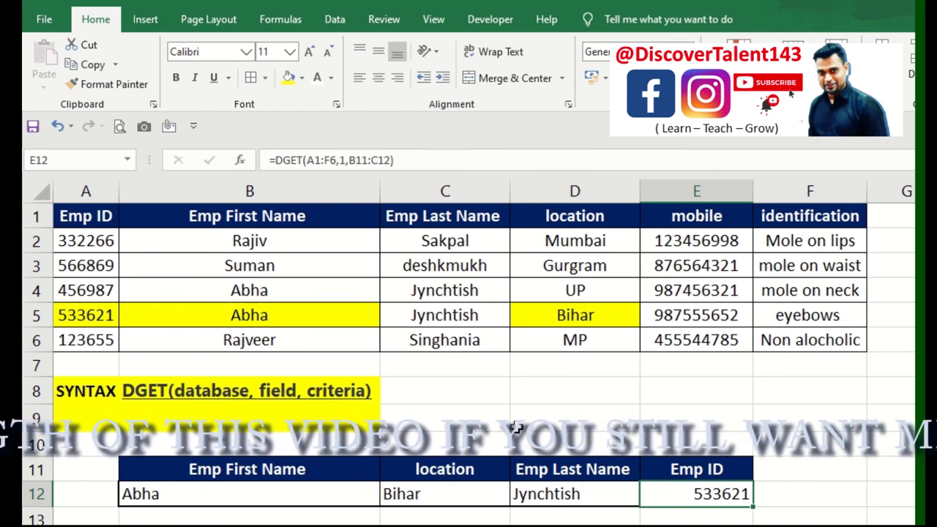
click(461, 391)
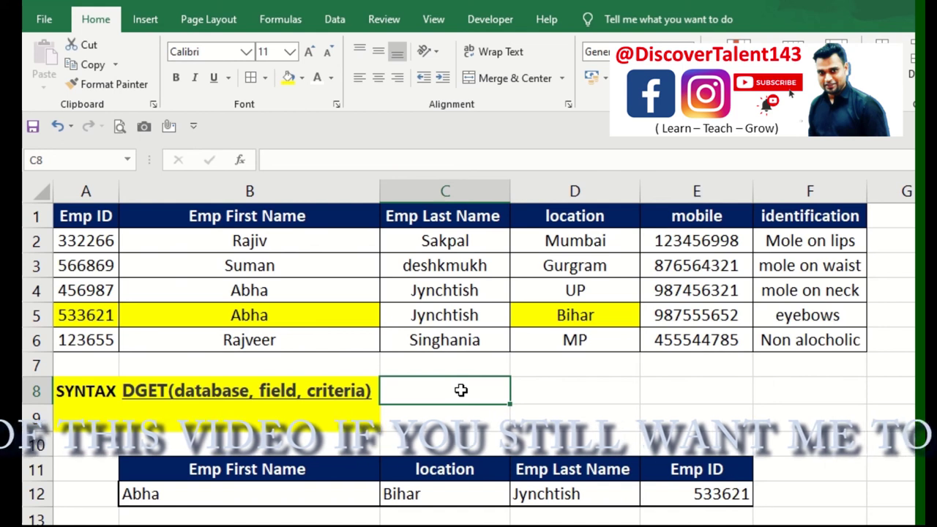
Enter =Dsum in C8, which produces #NAME?
text(=Dsum)
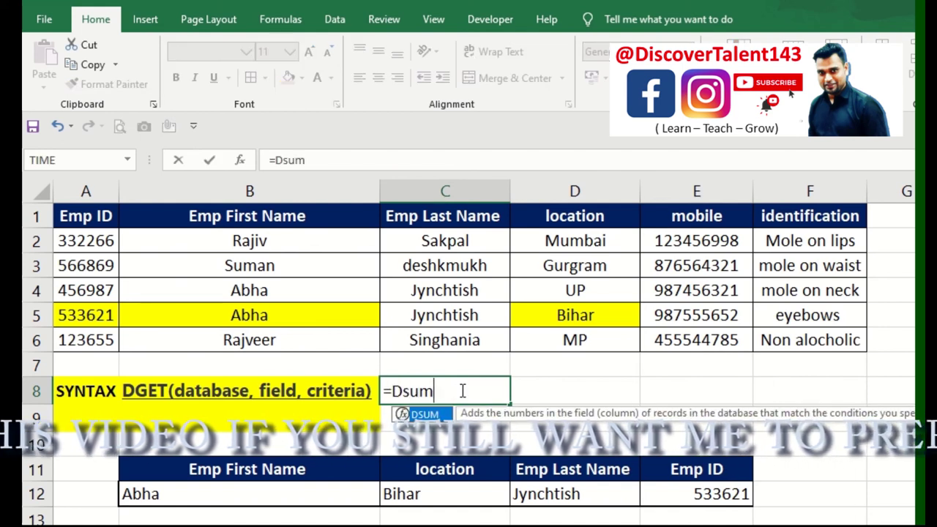
key(Return)
click(460, 390)
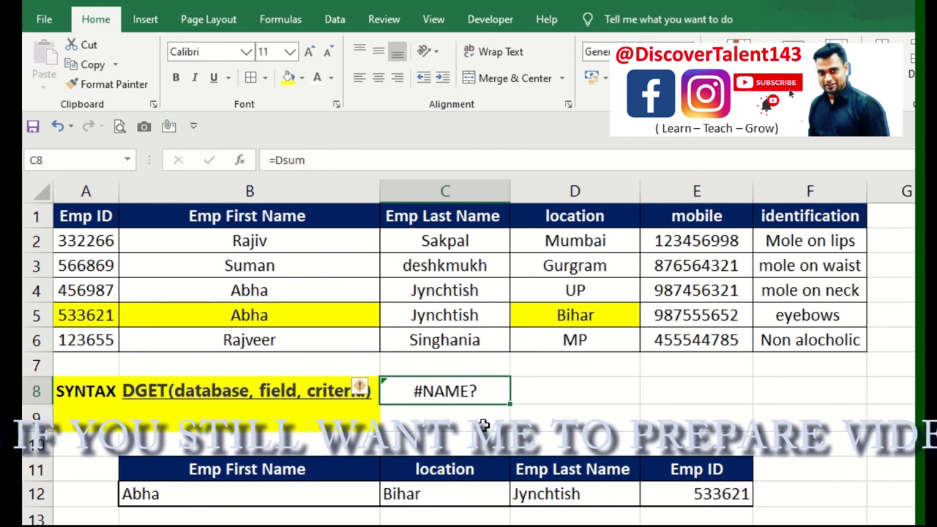
List DSUM, DMIN and DMAX in D9:F9 and DPRODUCT in D10.
click(575, 408)
text(D)
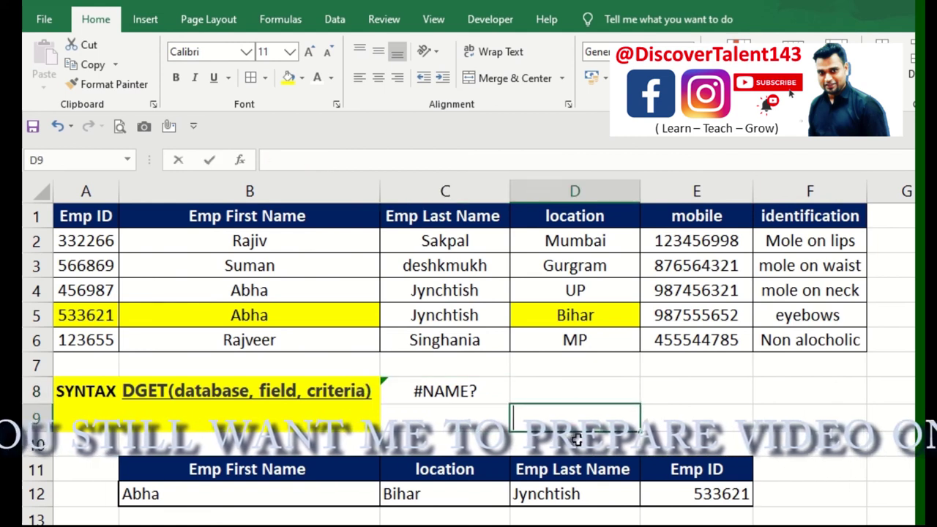
text(SUM)
key(Tab)
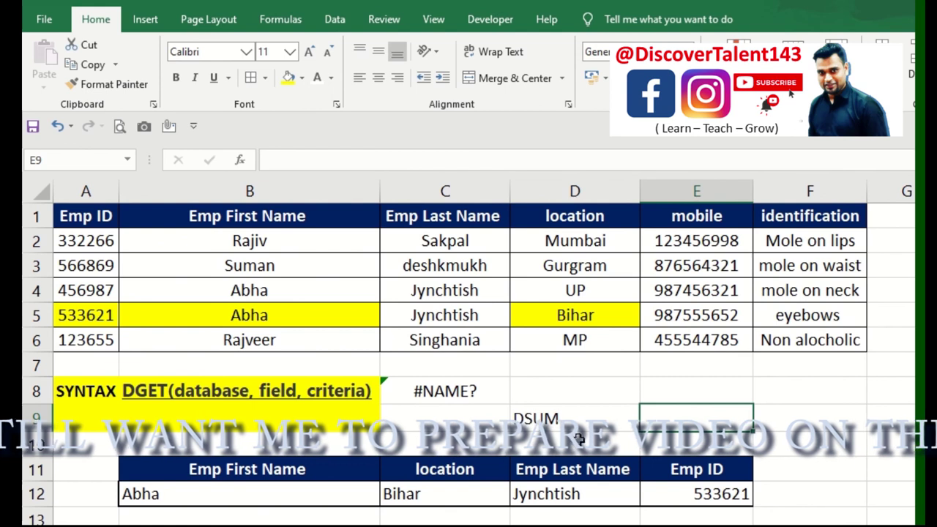
text(DMIN)
key(Tab)
text(DMAX)
key(Return)
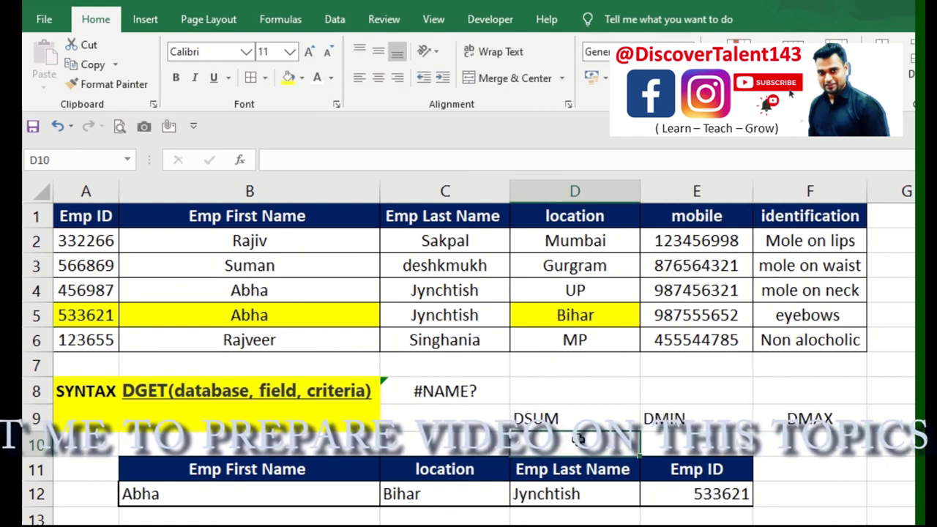
text(DSUM)
key(BackSpace)
key(BackSpace)
key(BackSpace)
text(PRODUCT)
key(Return)
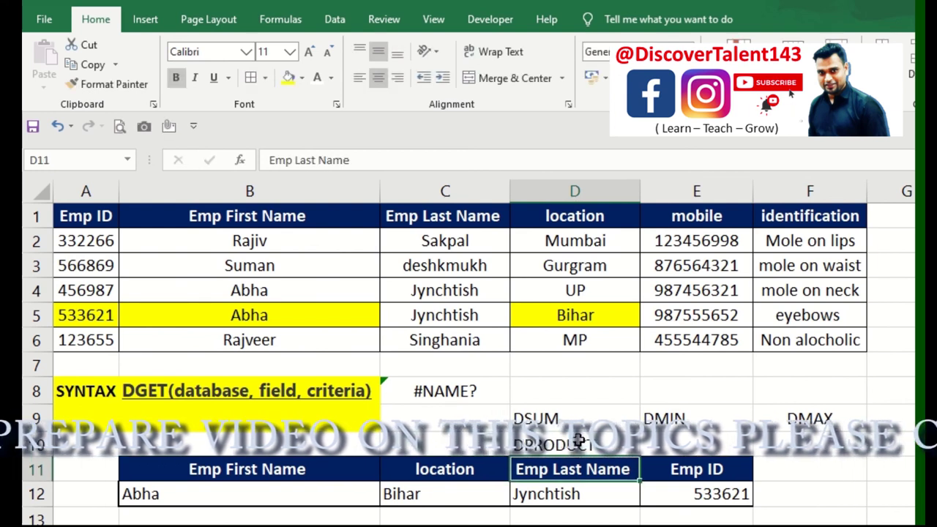
Clear the #NAME? entry from C8.
click(571, 414)
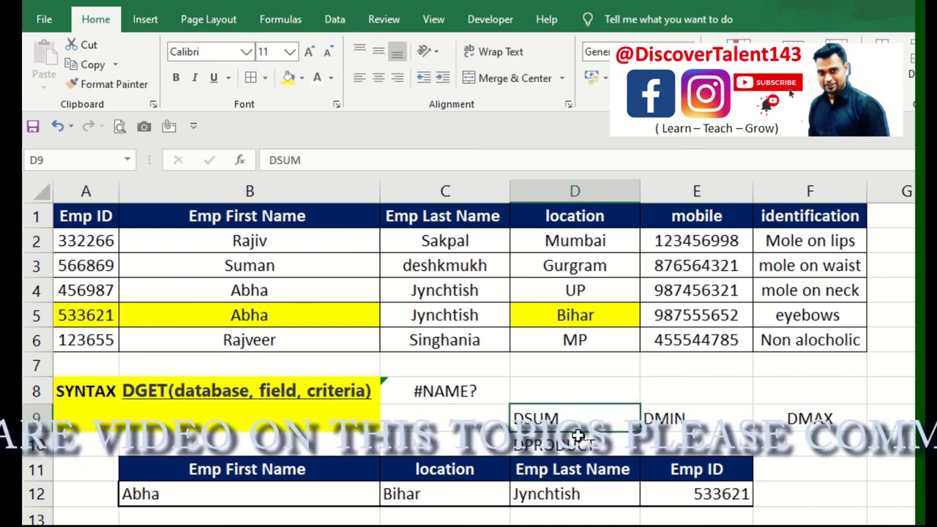
click(509, 401)
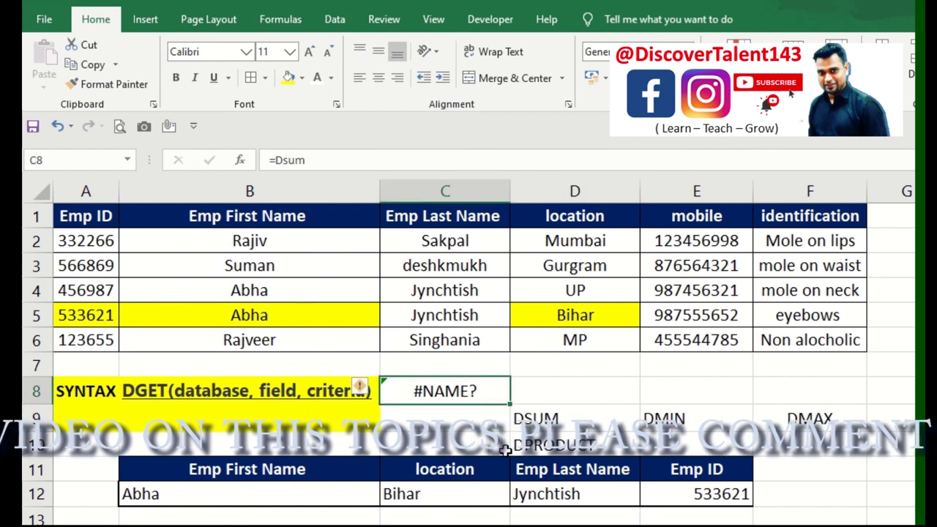
key(Delete)
click(556, 421)
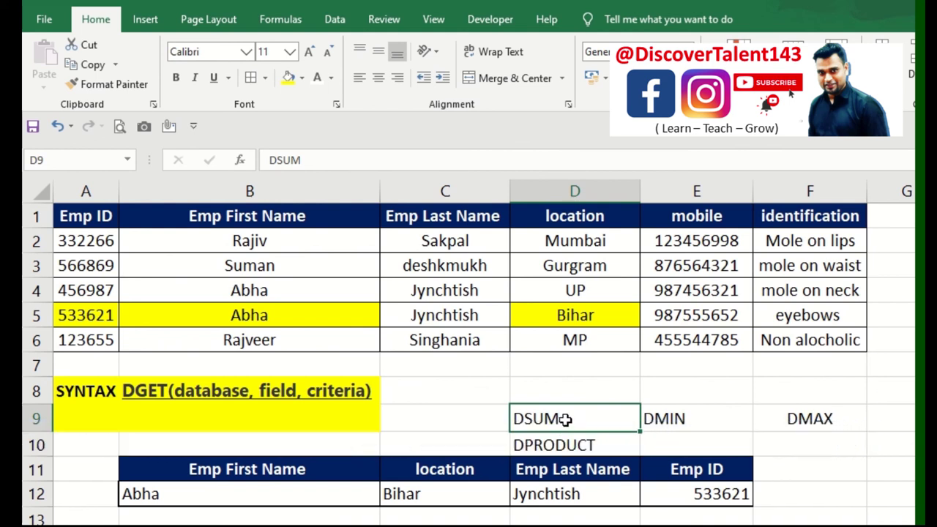
click(663, 418)
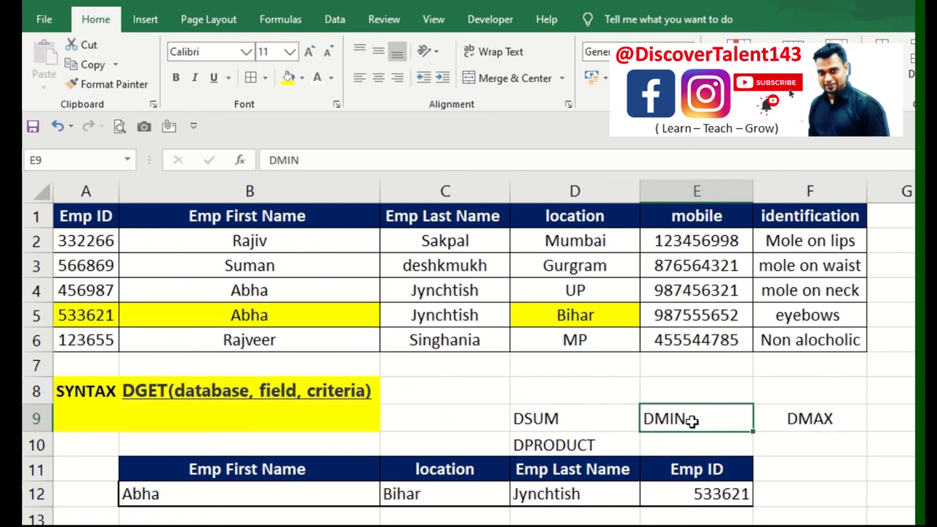
click(787, 424)
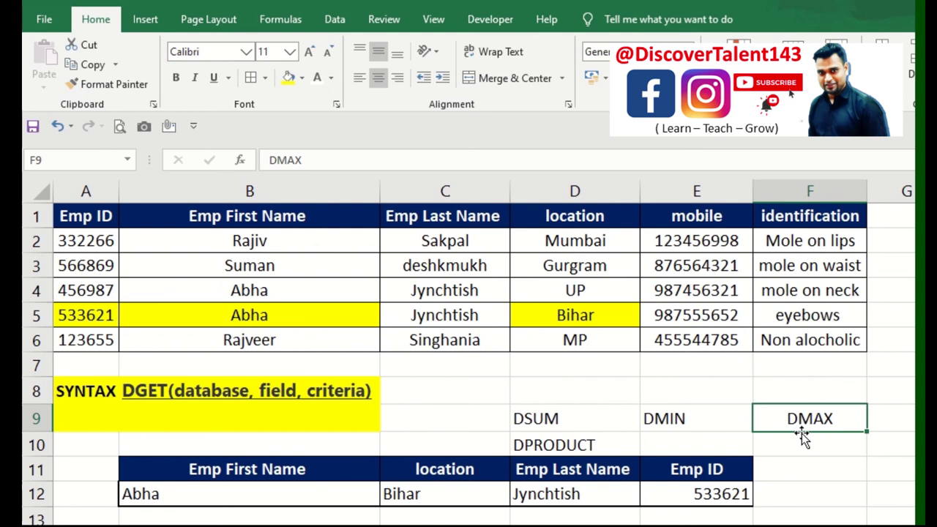
click(778, 447)
click(560, 448)
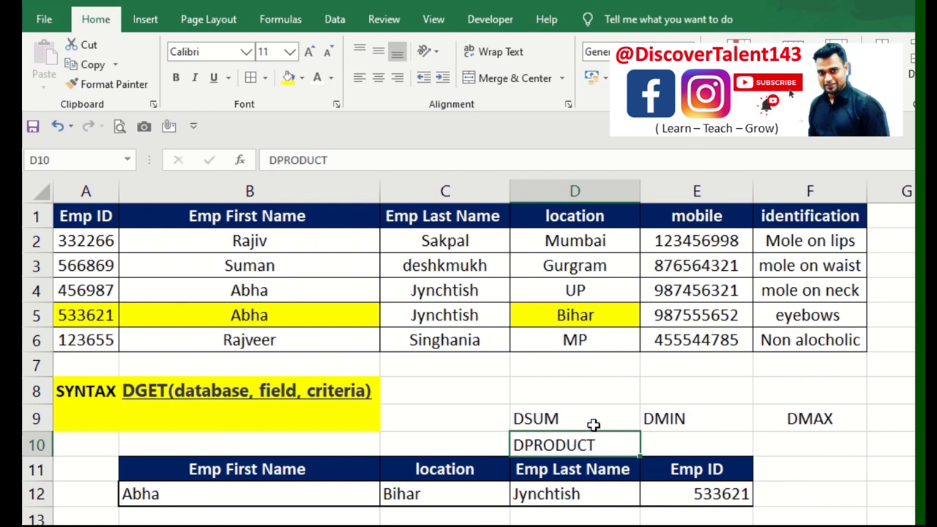
mouse_move(587, 419)
mouse_down()
mouse_move(674, 448)
mouse_move(809, 448)
mouse_up()
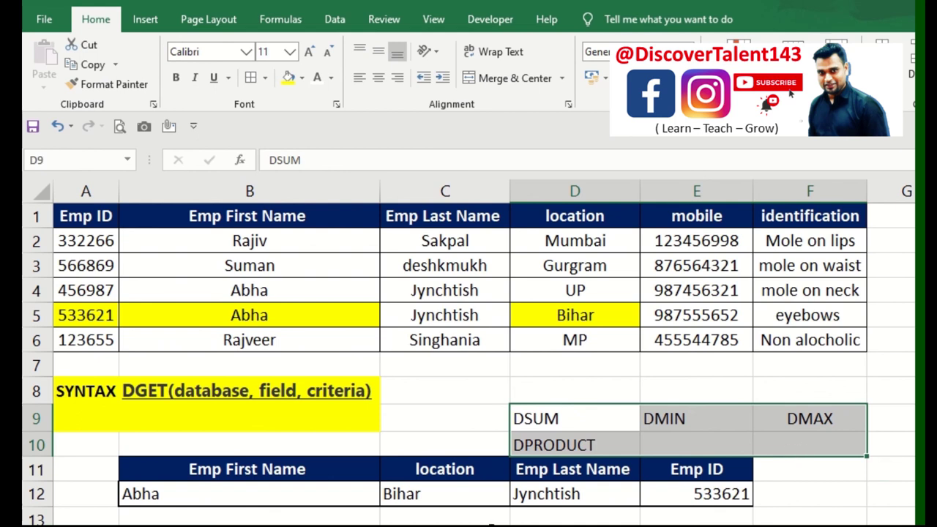